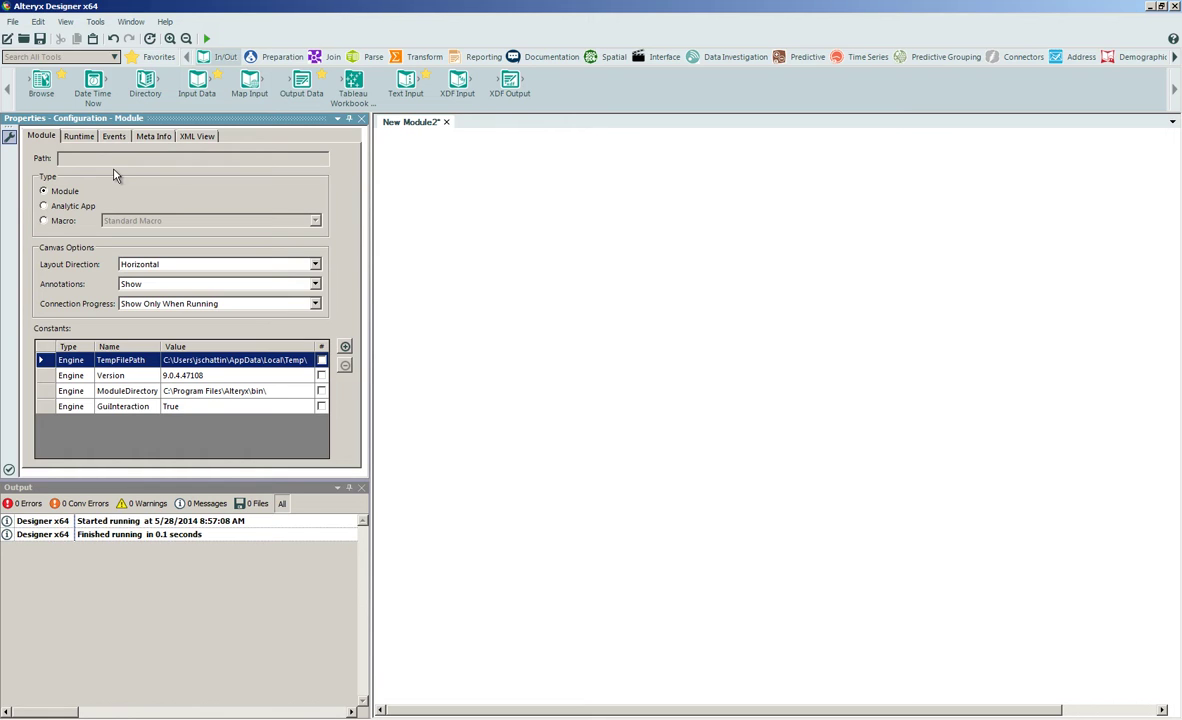
Set the module type to a macro of the kind Iterative Macro
left_click(59, 224)
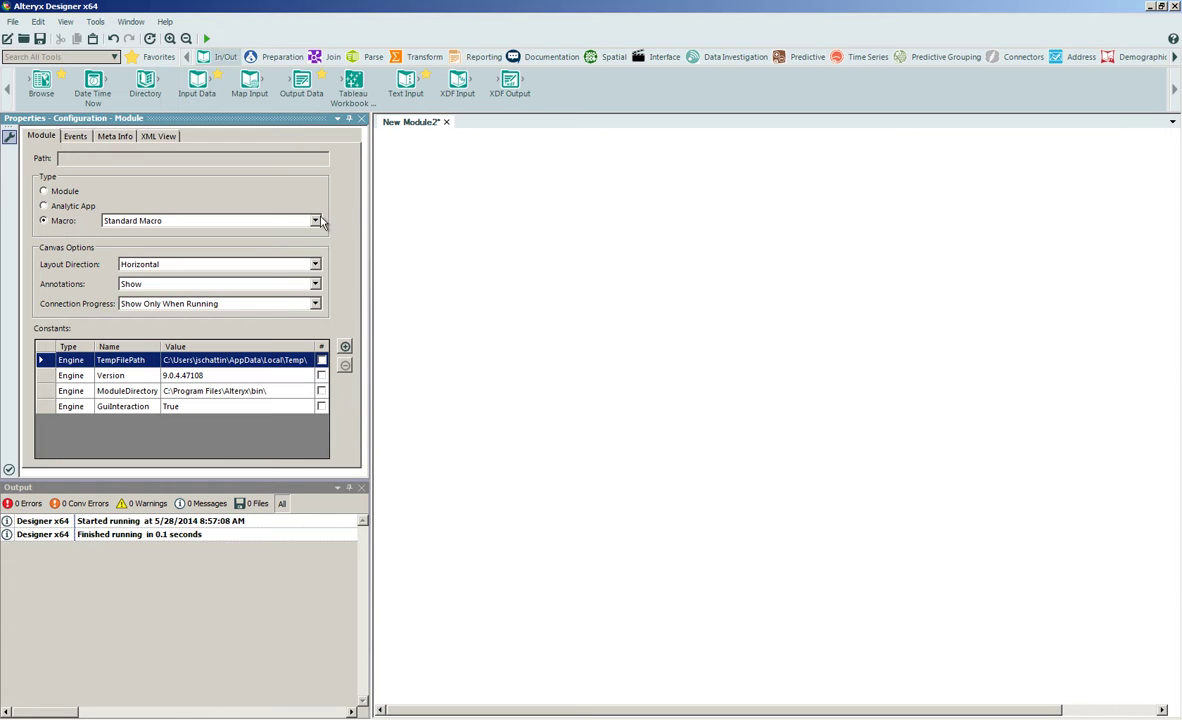
left_click(314, 221)
left_click(294, 252)
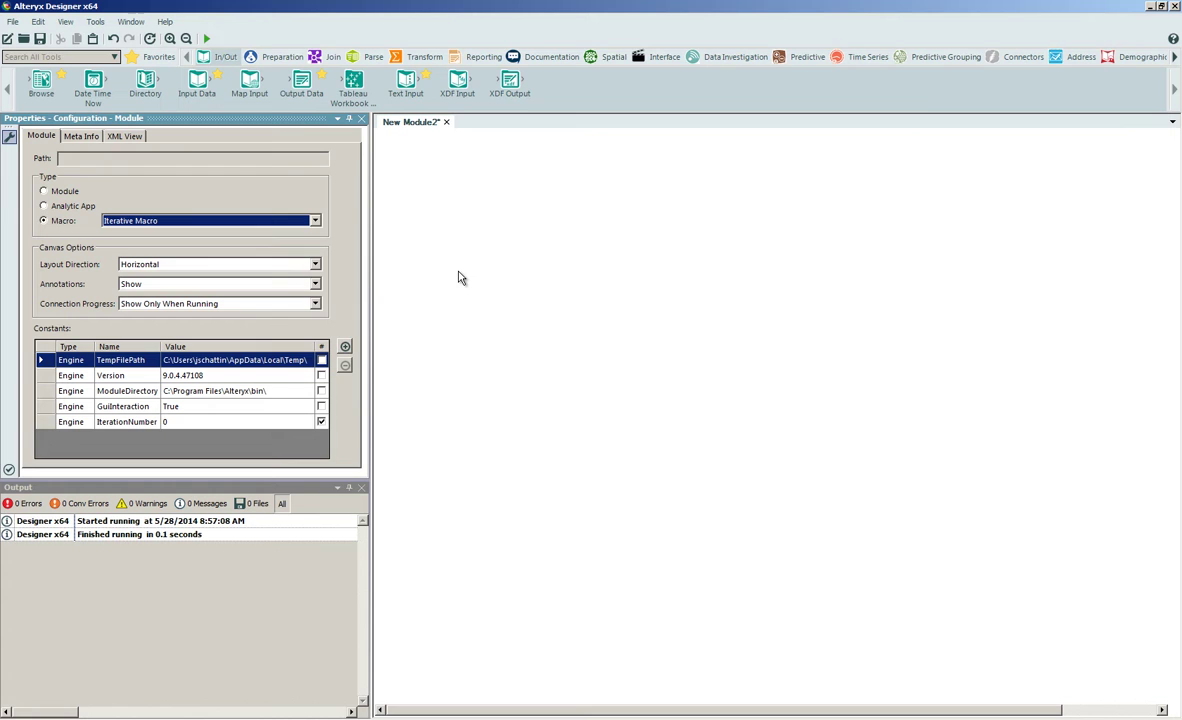
Add a Macro Input tool to the canvas and use the file C:\Start.yxdb as its template input
left_click(663, 57)
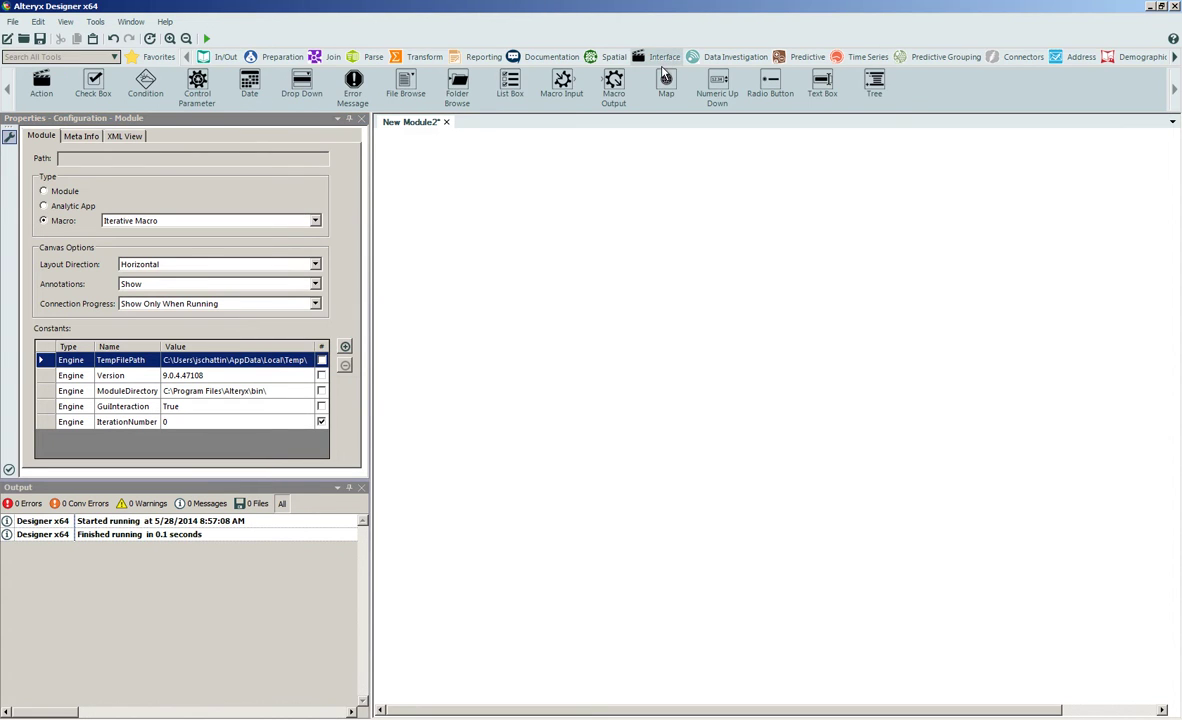
left_click_drag(562, 84, 510, 310)
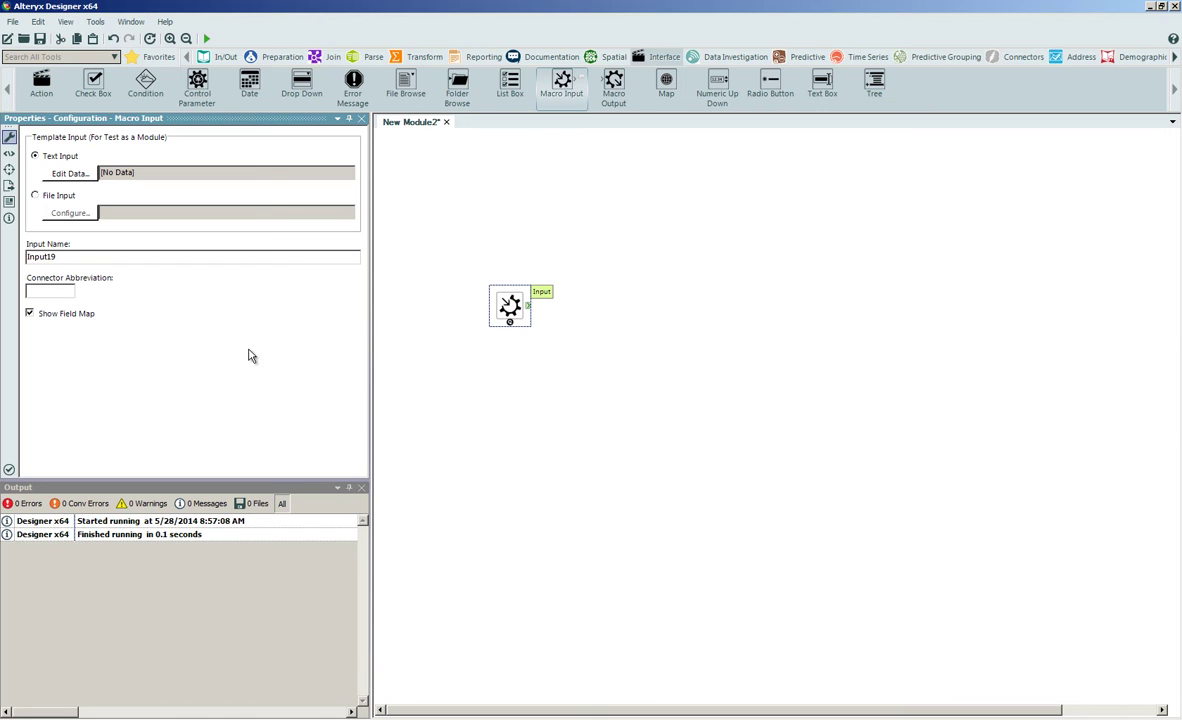
left_click(36, 195)
left_click(58, 218)
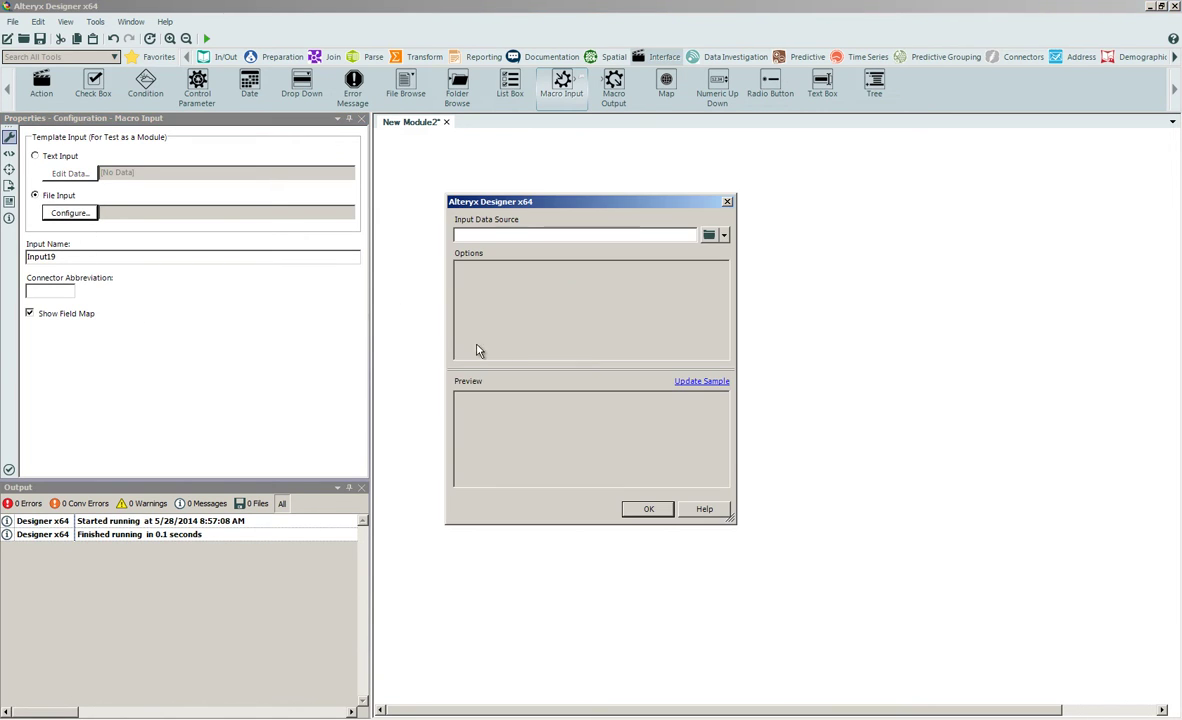
left_click(708, 236)
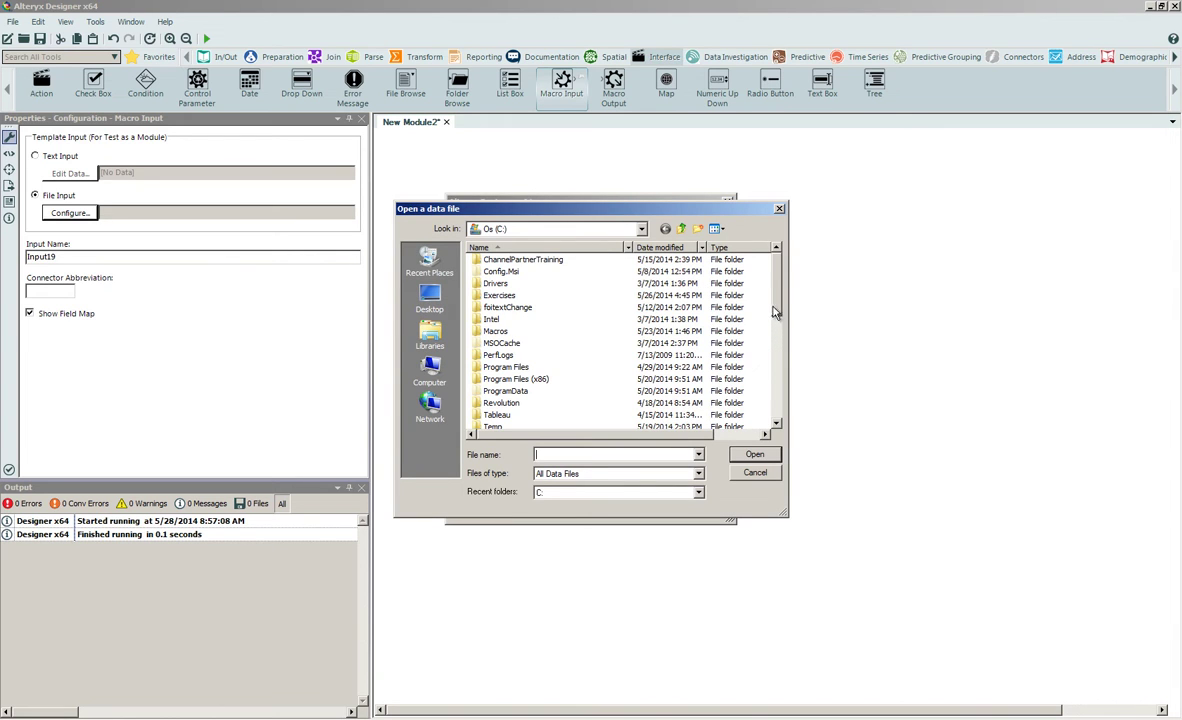
scroll(778, 347, "down", 2)
scroll(778, 347, "down", 5)
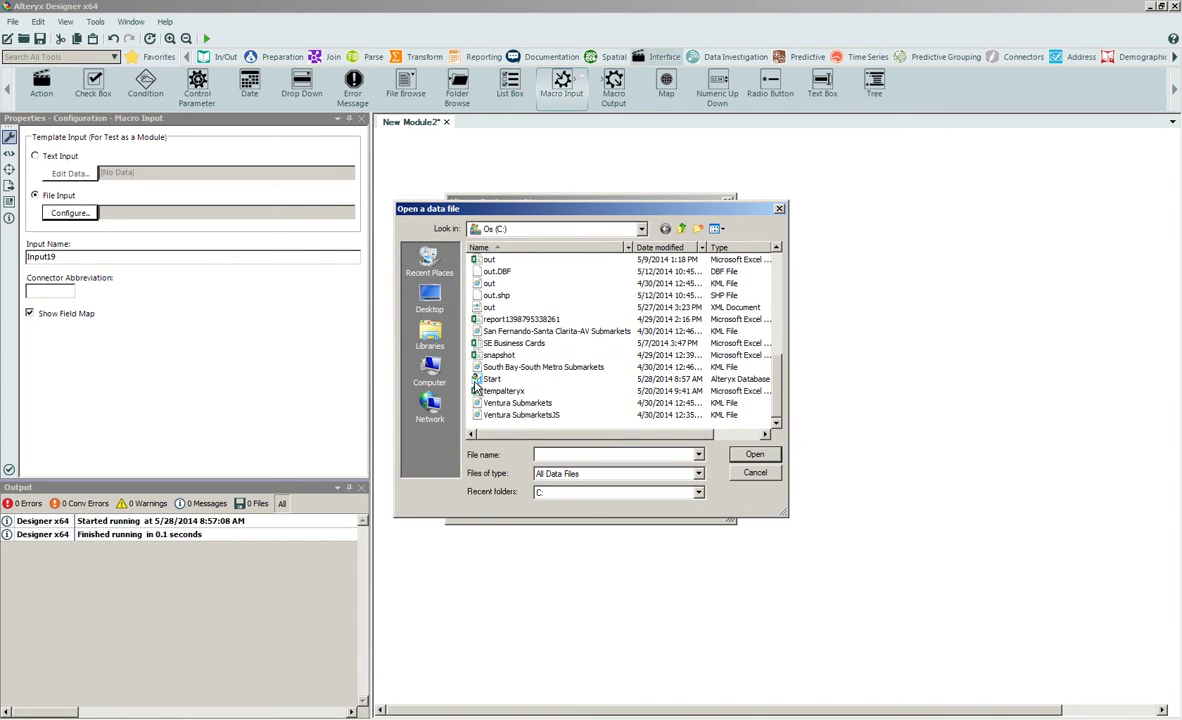
left_click(491, 380)
double_click(491, 382)
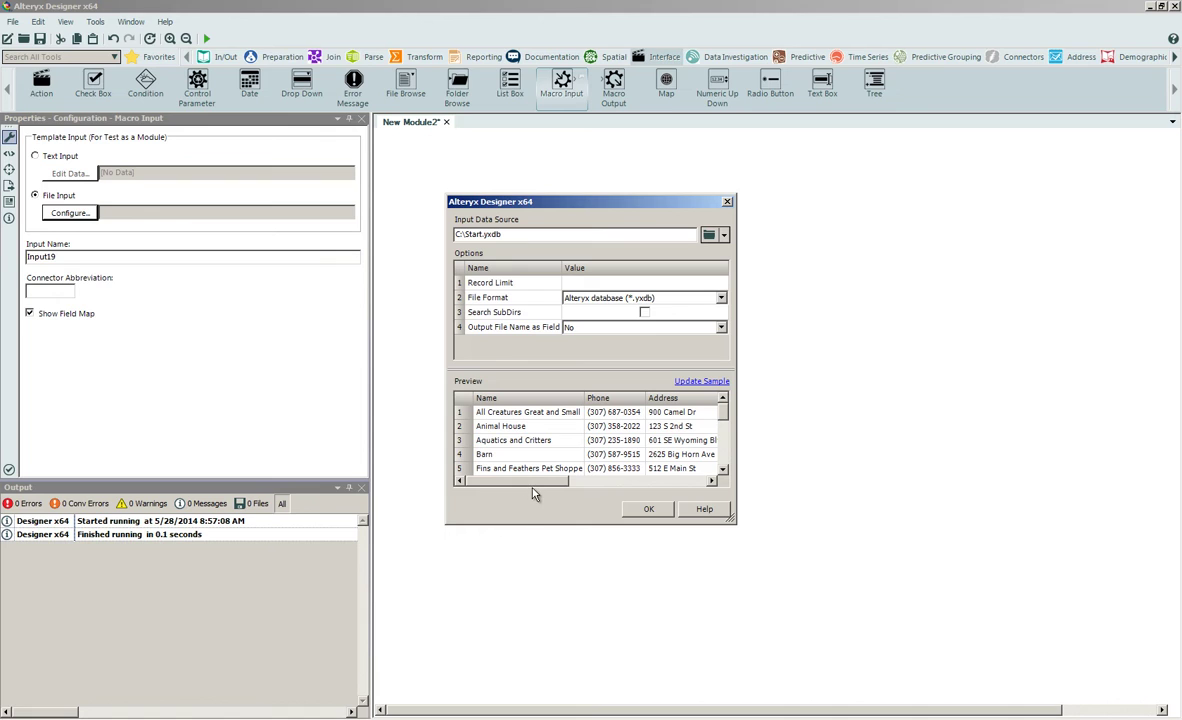
left_click_drag(531, 488, 619, 495)
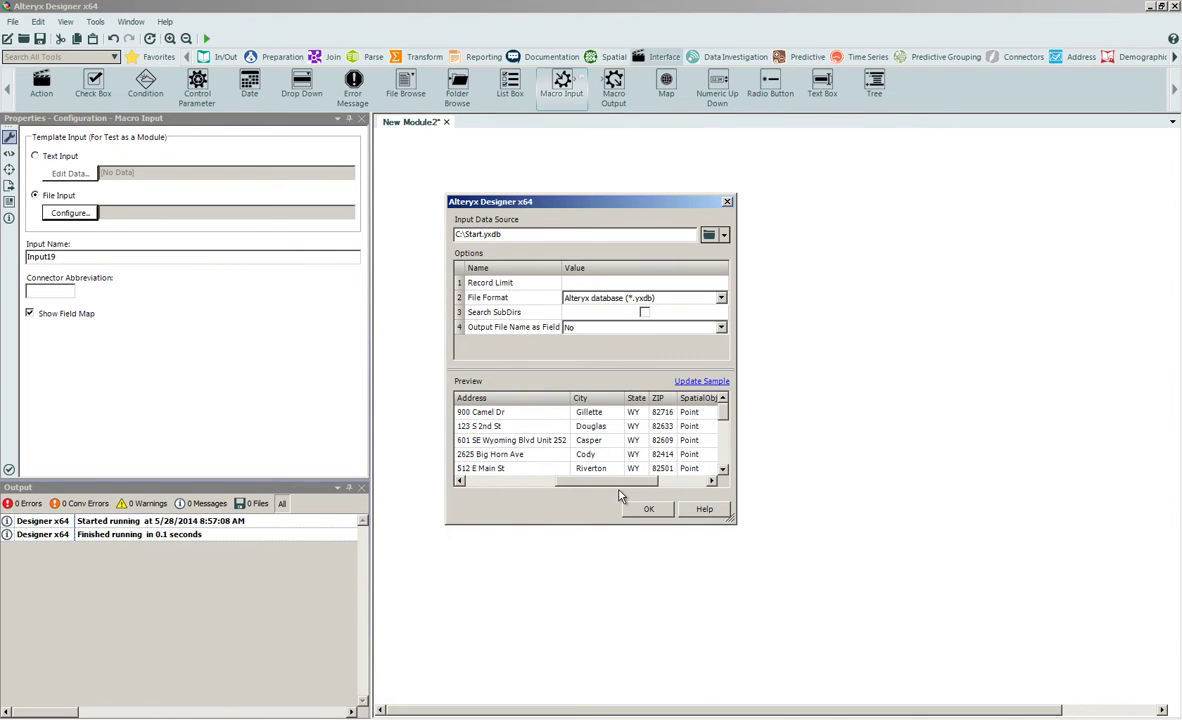
left_click(660, 481)
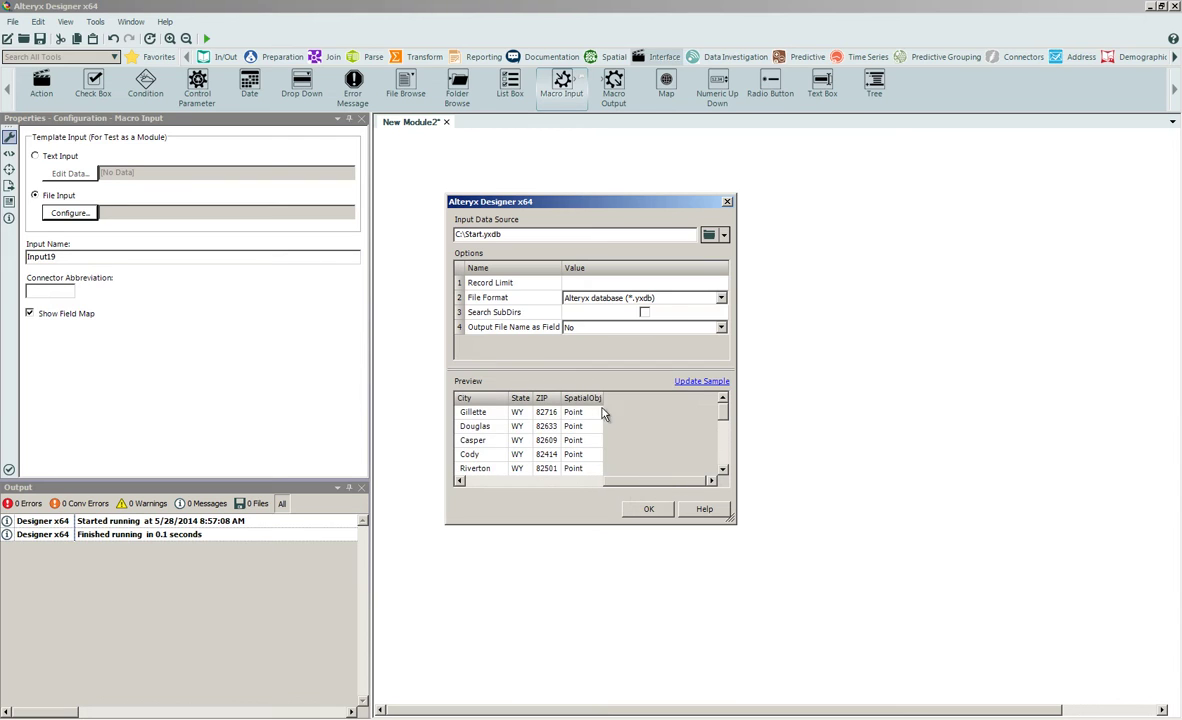
left_click(648, 508)
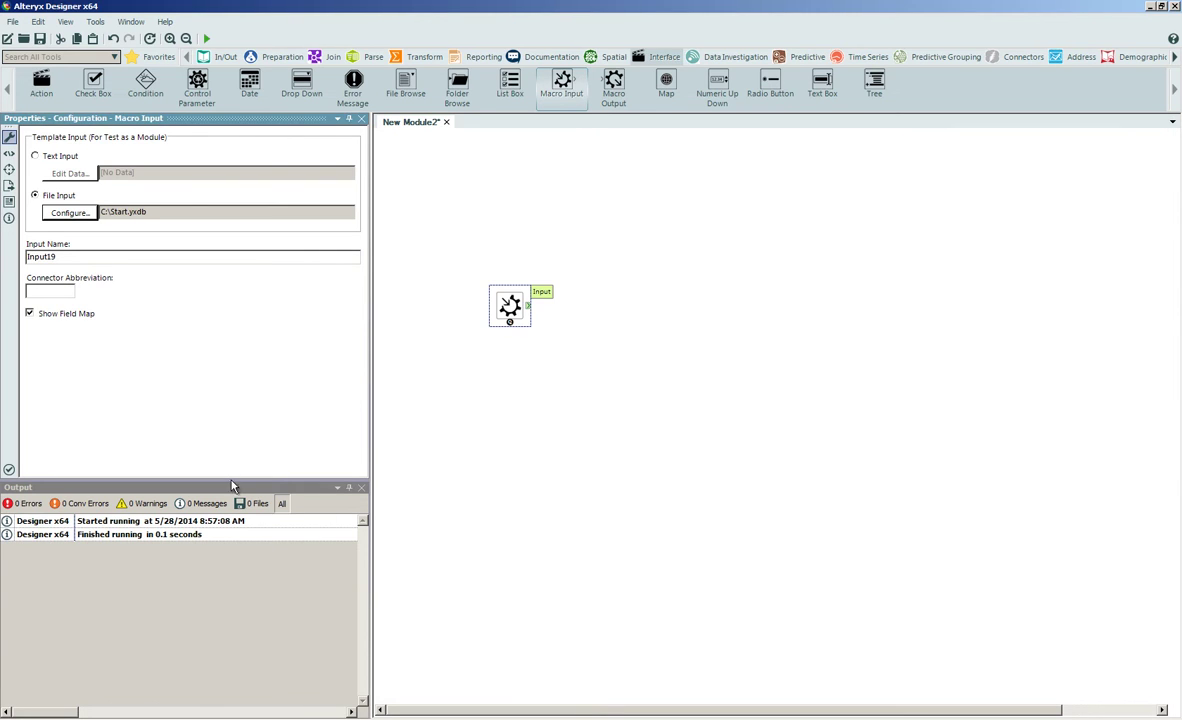
Name the macro input Input with connector abbreviation I, disable its field map, and move the tool higher on the canvas
key("Tab")
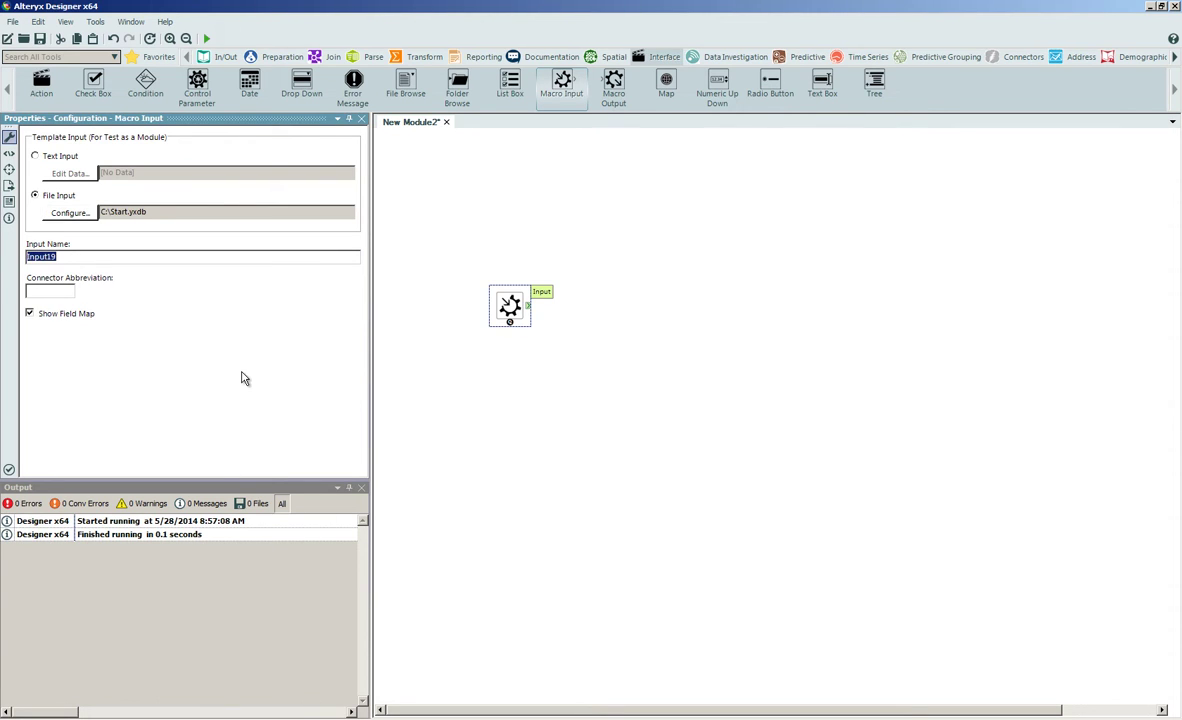
type("I")
left_click_drag(510, 307, 527, 240)
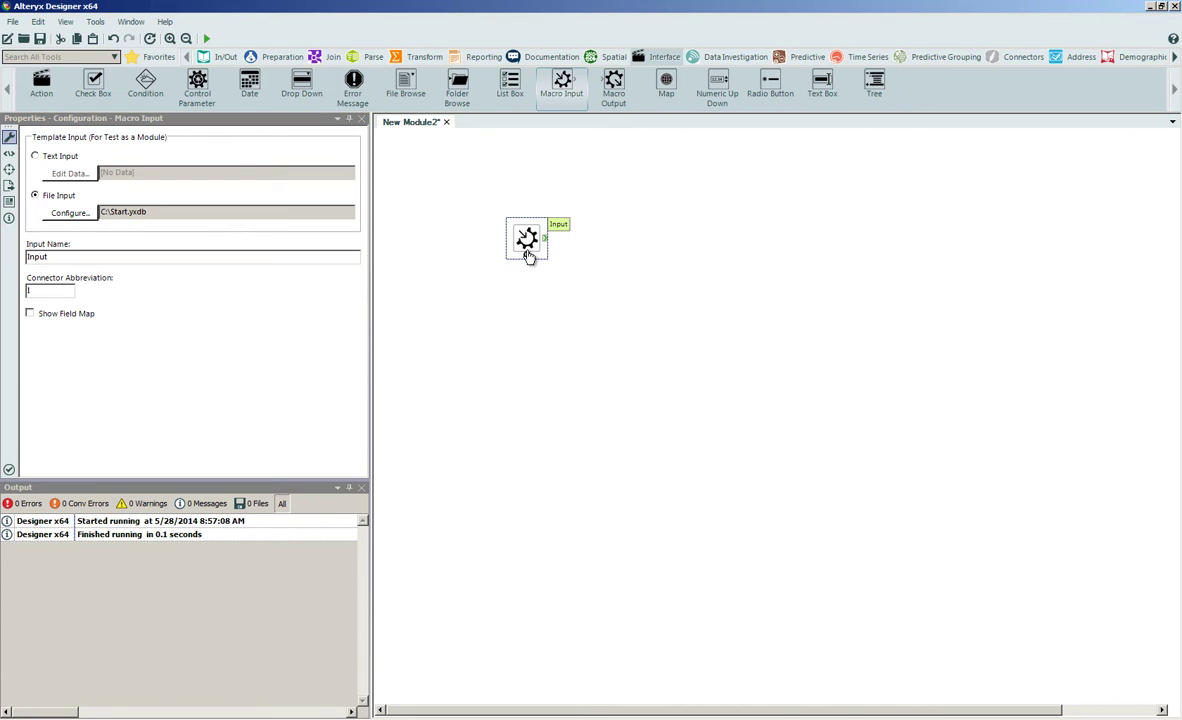
Add an Allocate Input tool below the Macro Input and pick the Wyoming block groups as its geography
left_click(1136, 58)
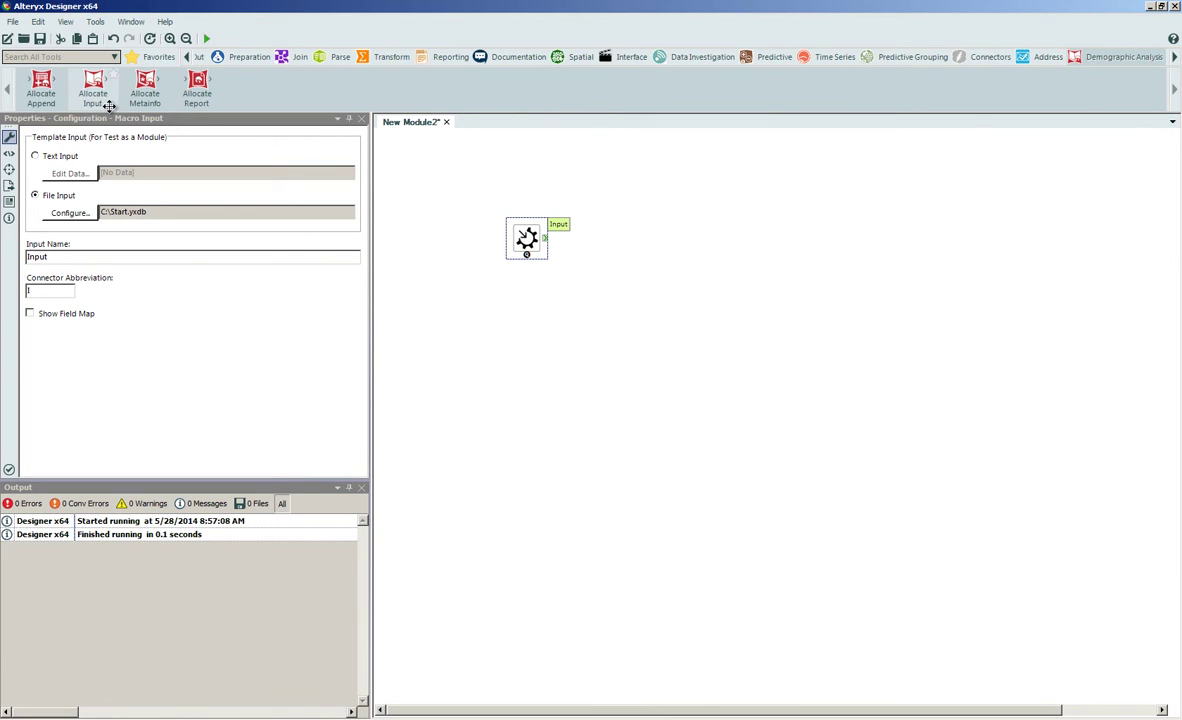
left_click_drag(94, 92, 528, 340)
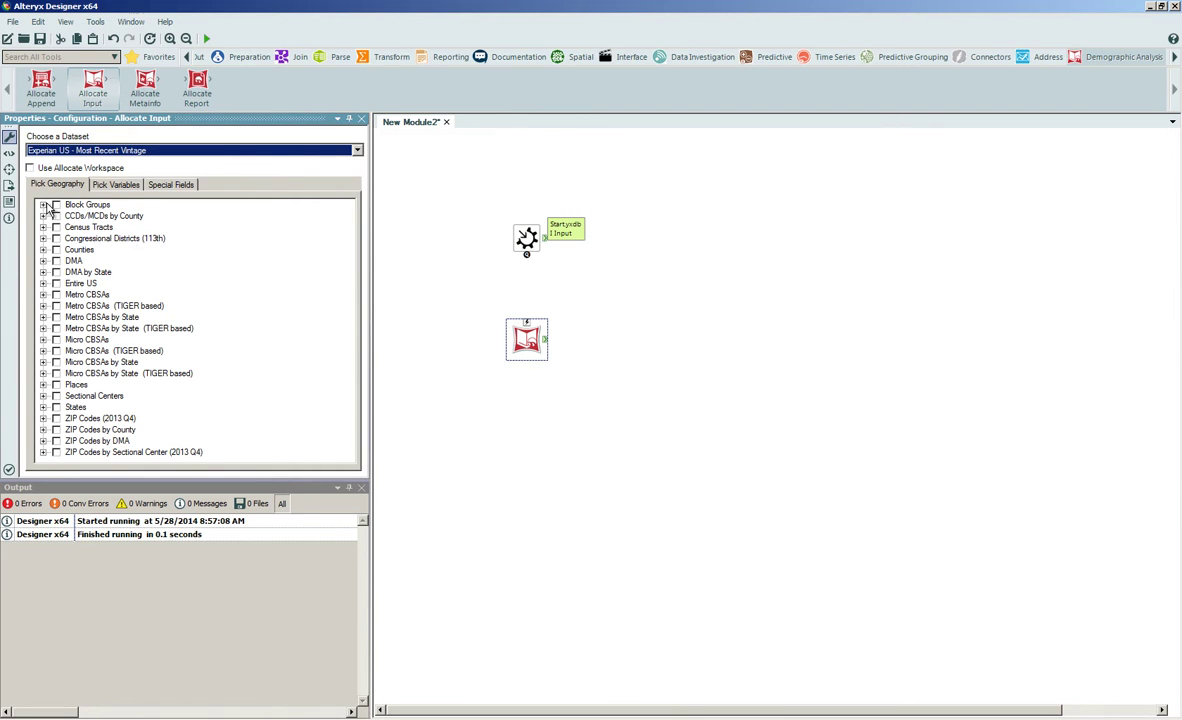
left_click(43, 204)
left_click_drag(352, 285, 351, 395)
left_click(93, 373)
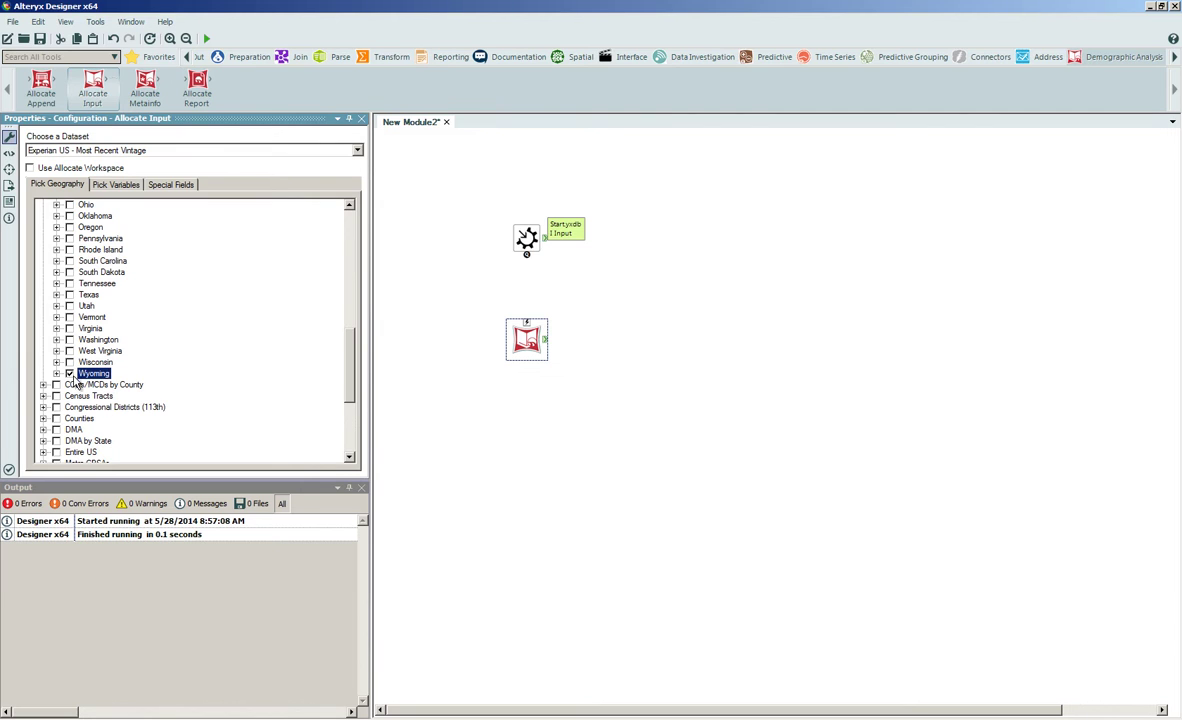
Include the Total Population variable from the basic Current Year Estimates B (2013) in the Allocate Input
left_click(116, 184)
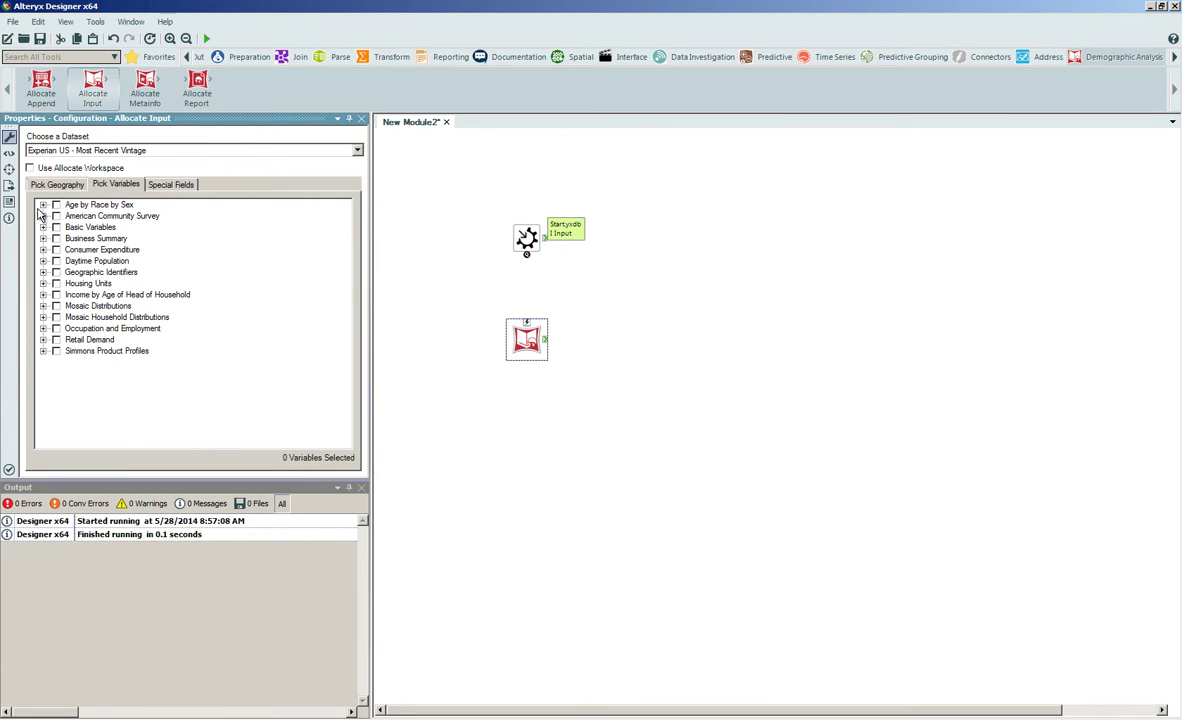
left_click(43, 227)
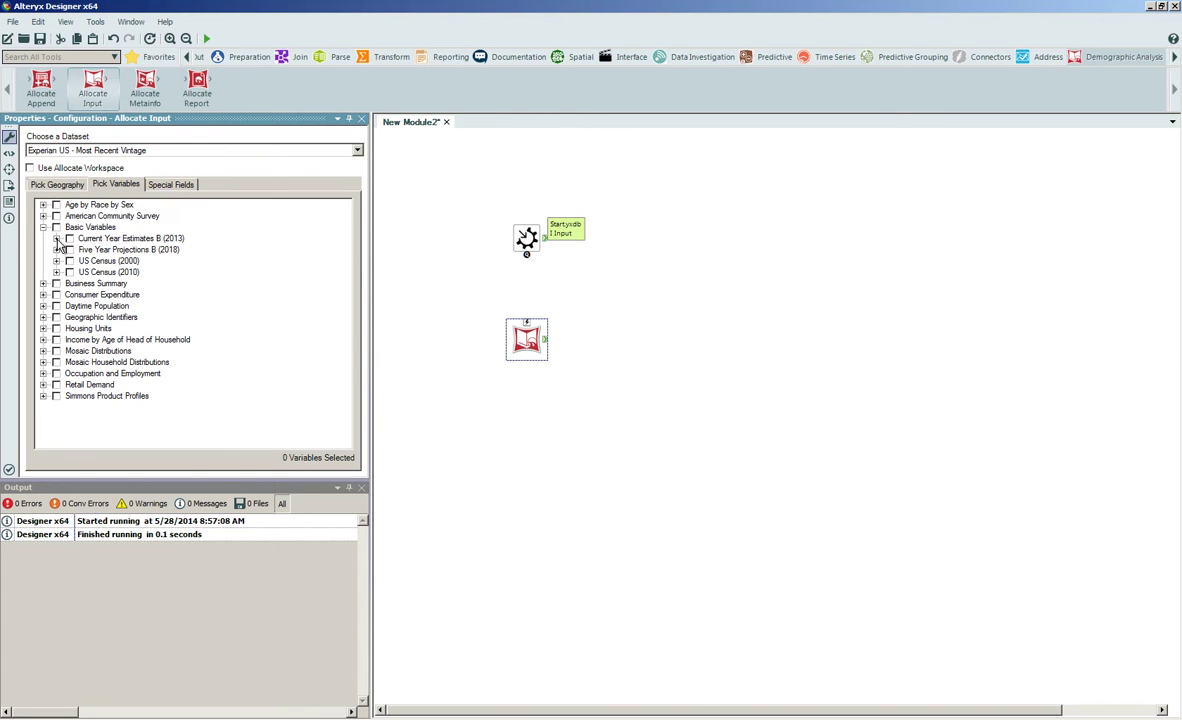
left_click(56, 238)
scroll(320, 304, "down", 5)
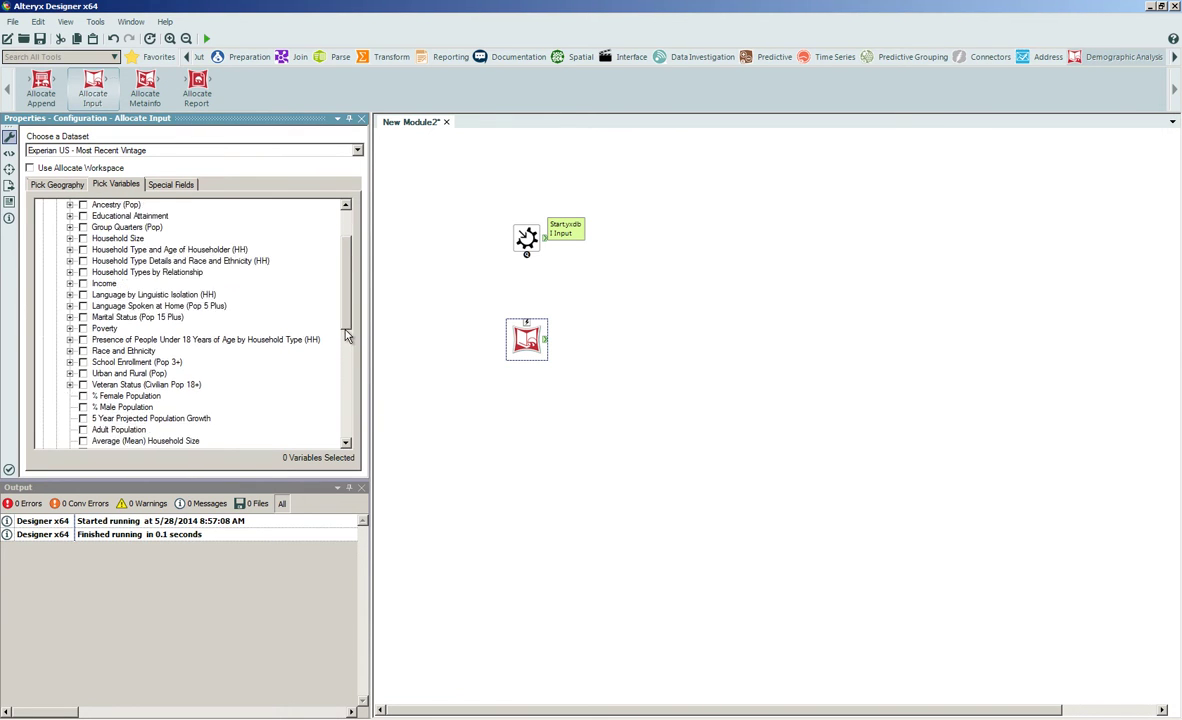
scroll(327, 401, "down", 2)
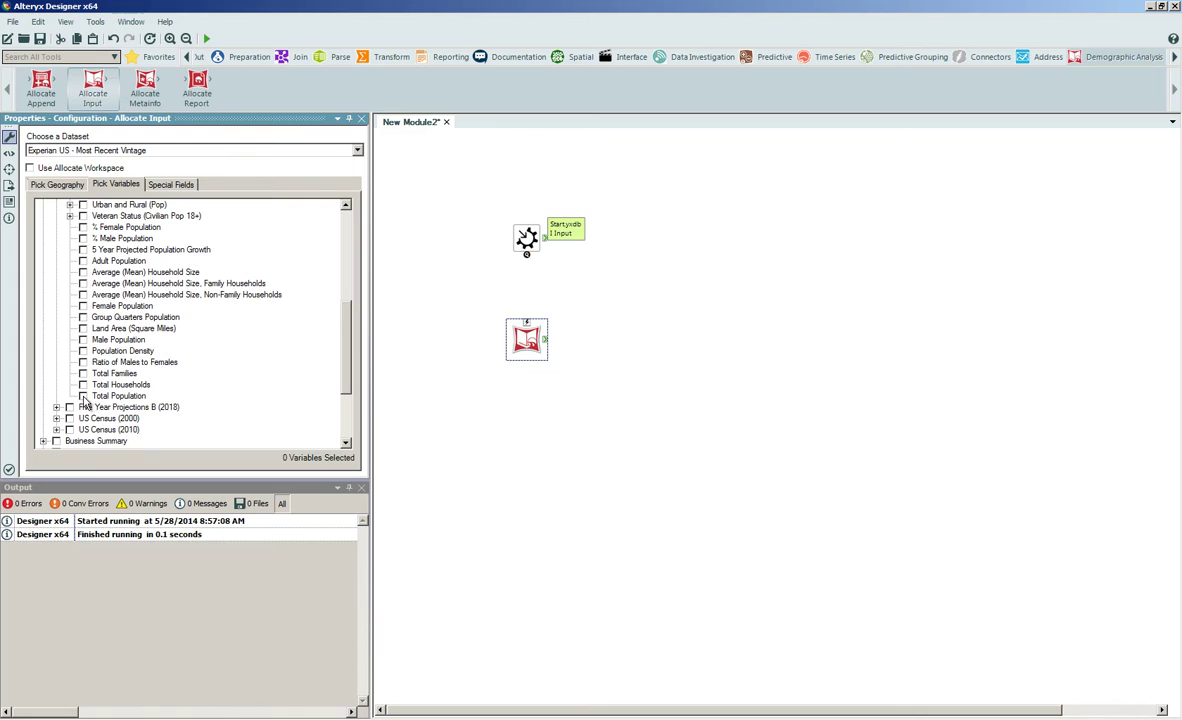
left_click(83, 396)
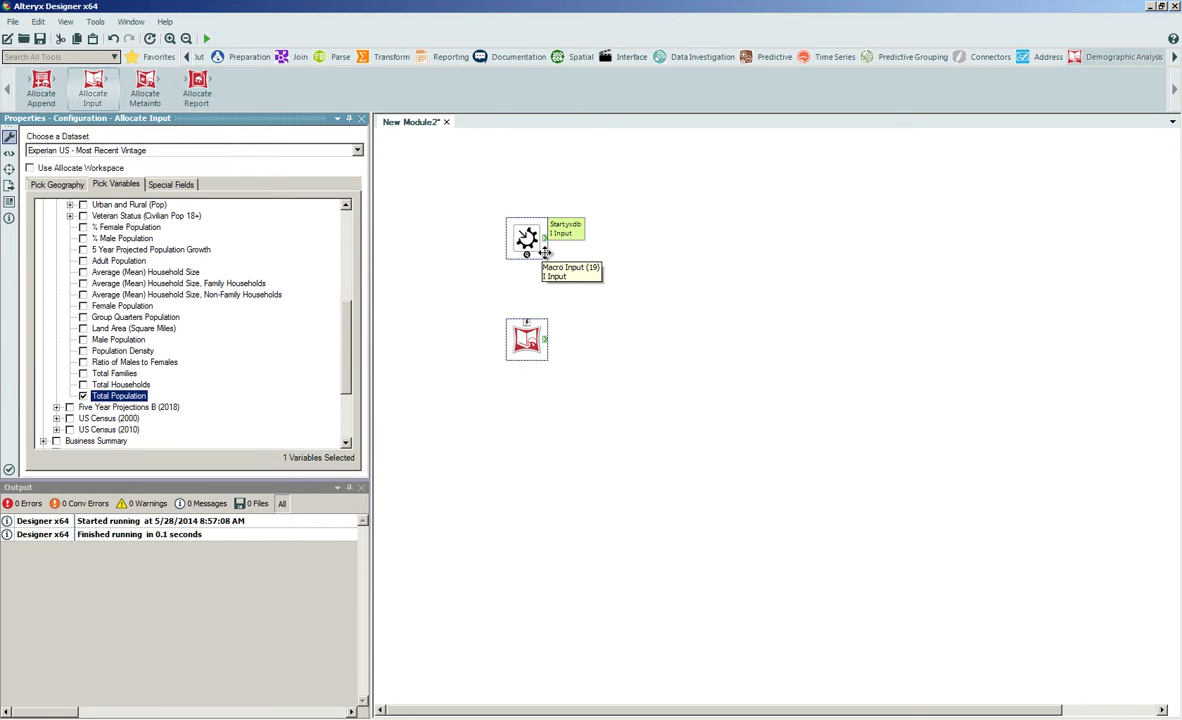
left_click(673, 298)
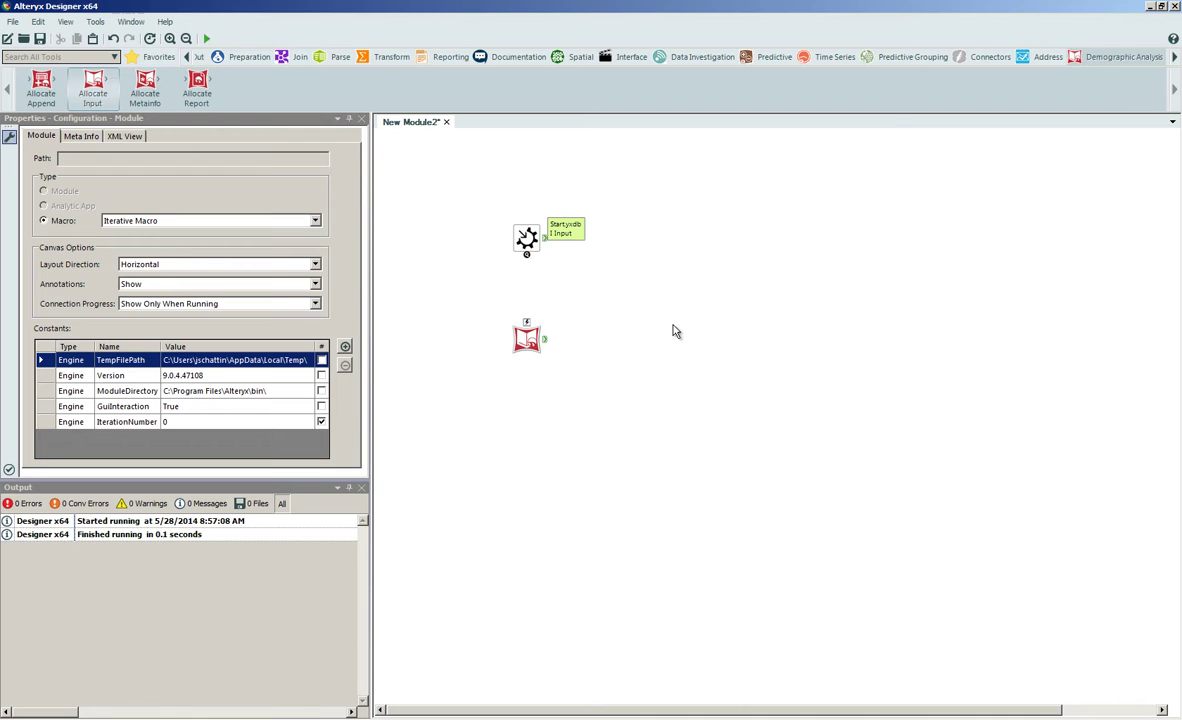
Add a Formula tool after the Macro Input that creates the field Trade Area Size as [Engine.IterationNumber]+1
left_click(230, 57)
left_click_drag(197, 80, 632, 246)
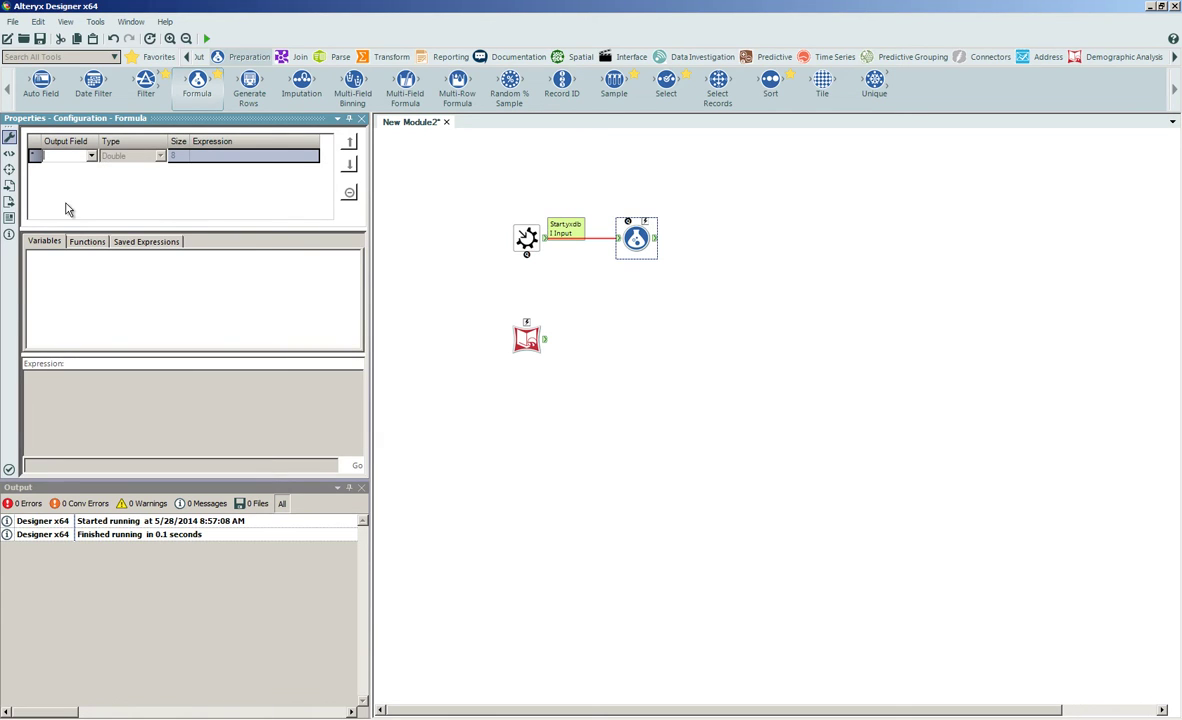
type("Trad")
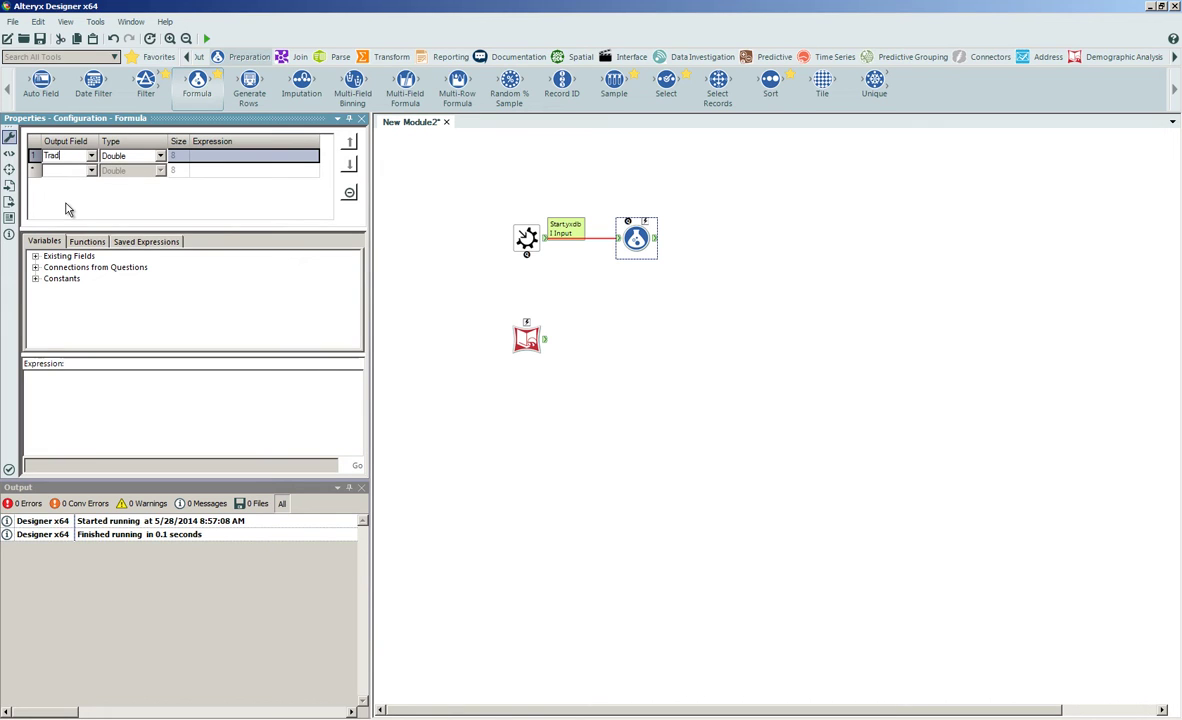
type("e Area Size")
left_click(36, 278)
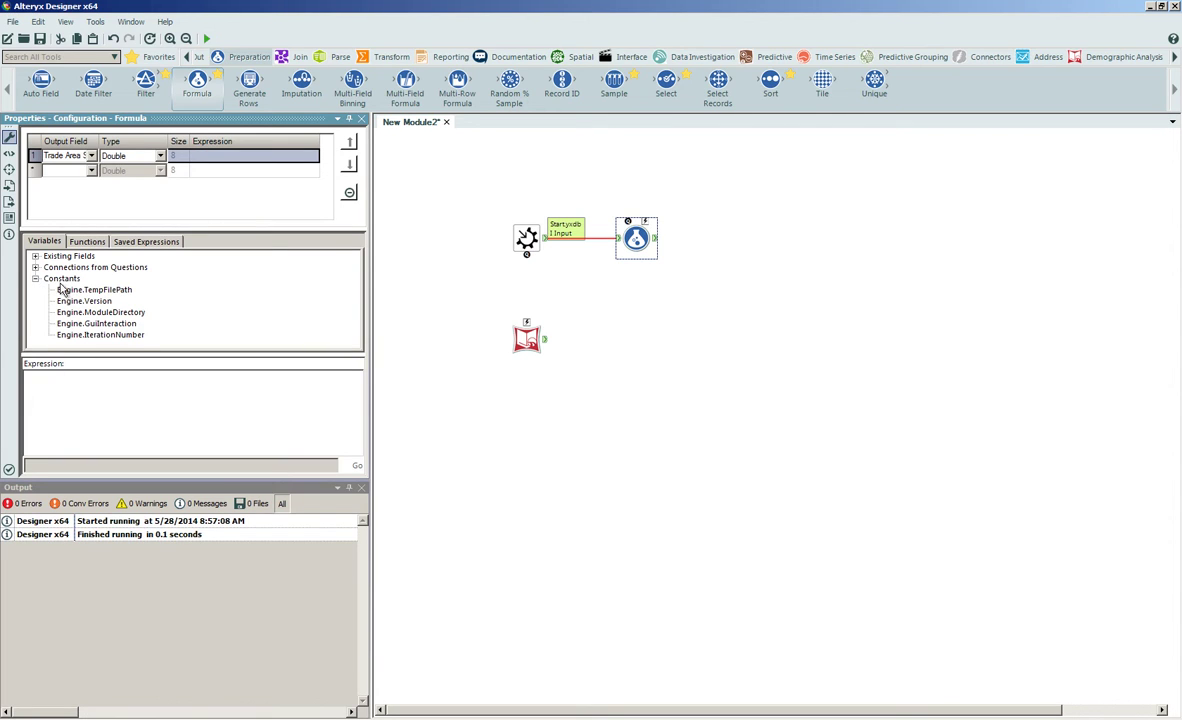
double_click(97, 338)
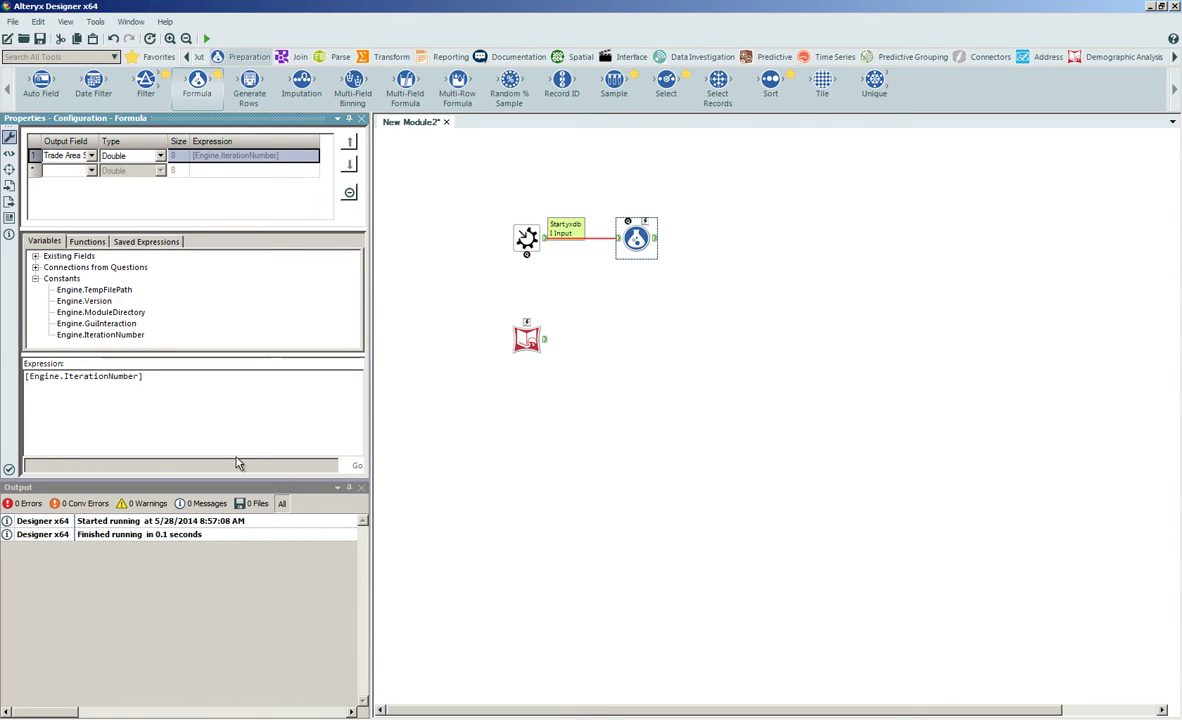
type("+1")
Add a Trade Area tool after the Formula and take its radius in miles from the Trade Area Size field
left_click(579, 57)
left_click_drag(770, 82, 716, 239)
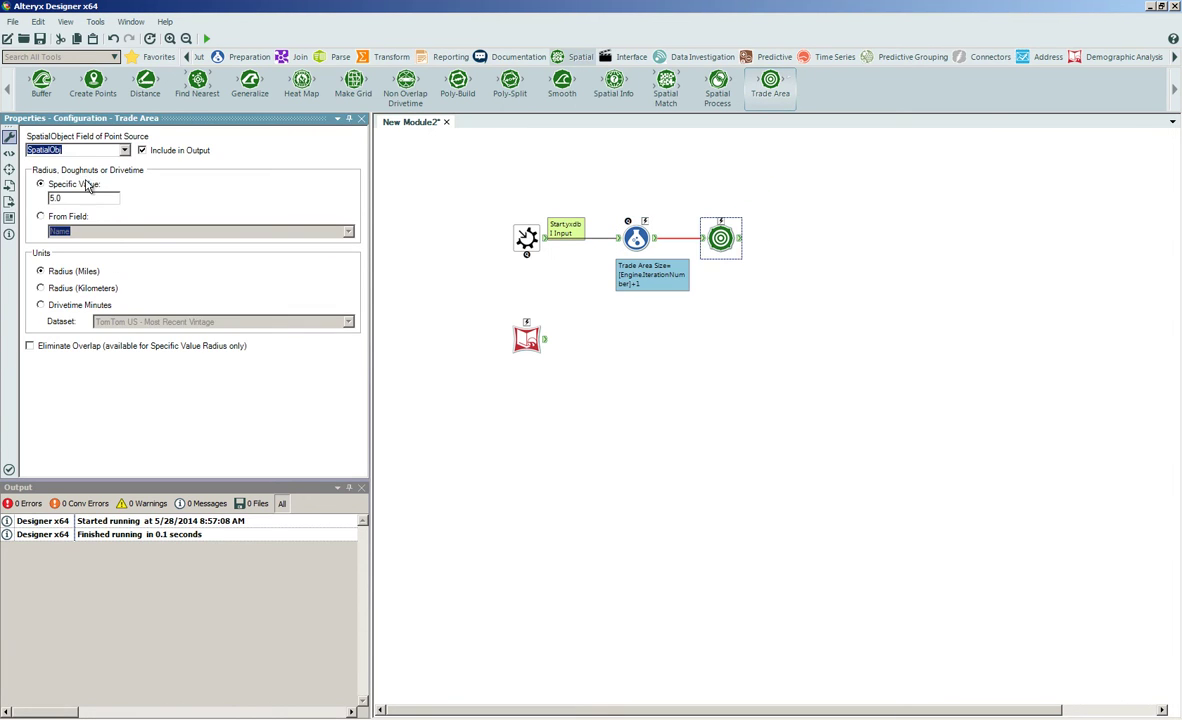
left_click(40, 216)
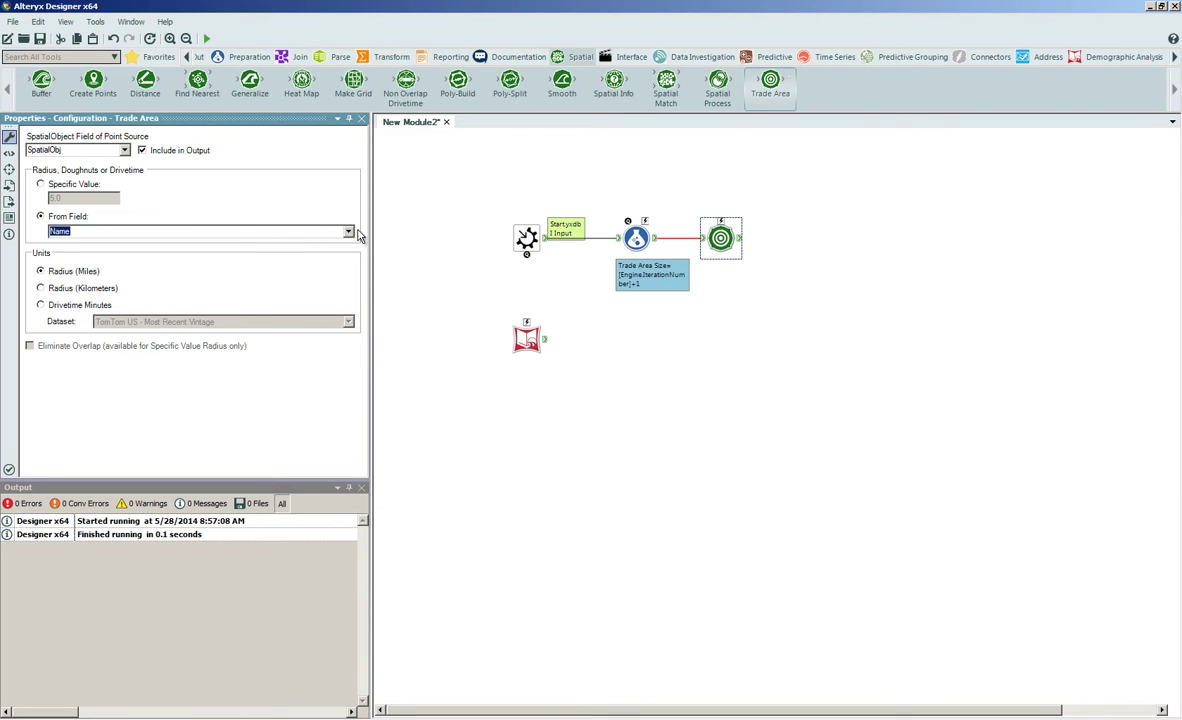
left_click(340, 232)
left_click(315, 299)
Add a Spatial Match tool, connecting the Trade Area to its target input and the Allocate Input to its universe input
left_click_drag(666, 86, 880, 272)
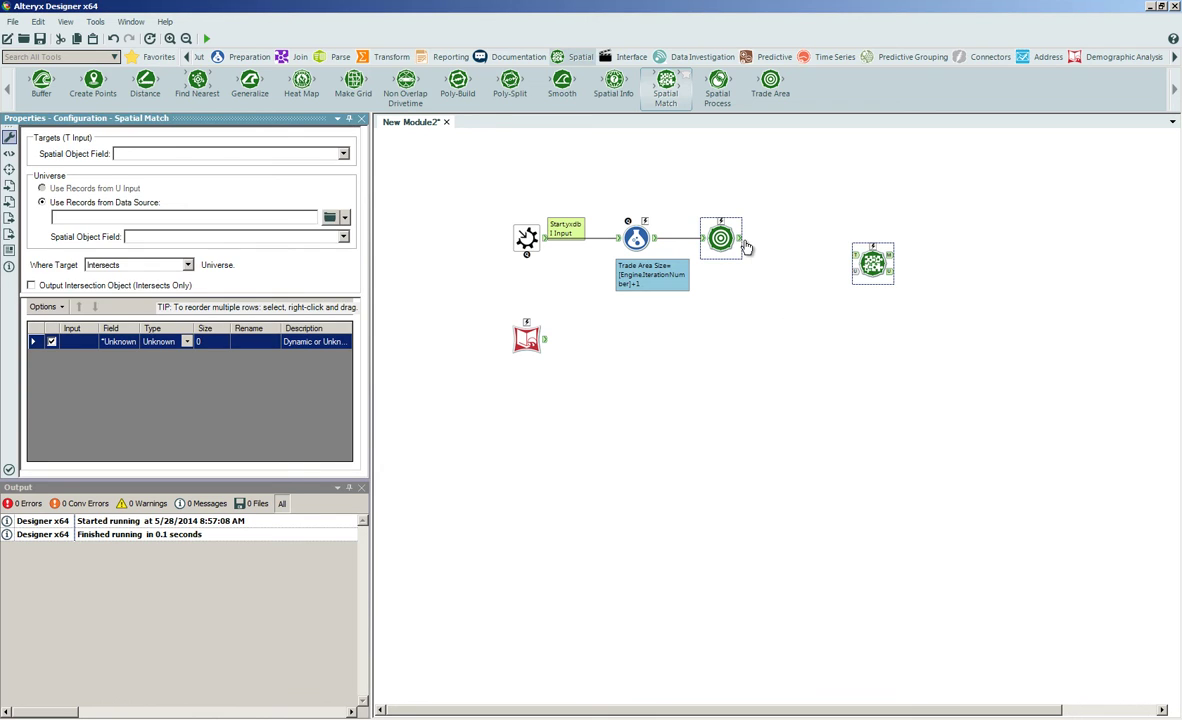
left_click_drag(740, 238, 852, 258)
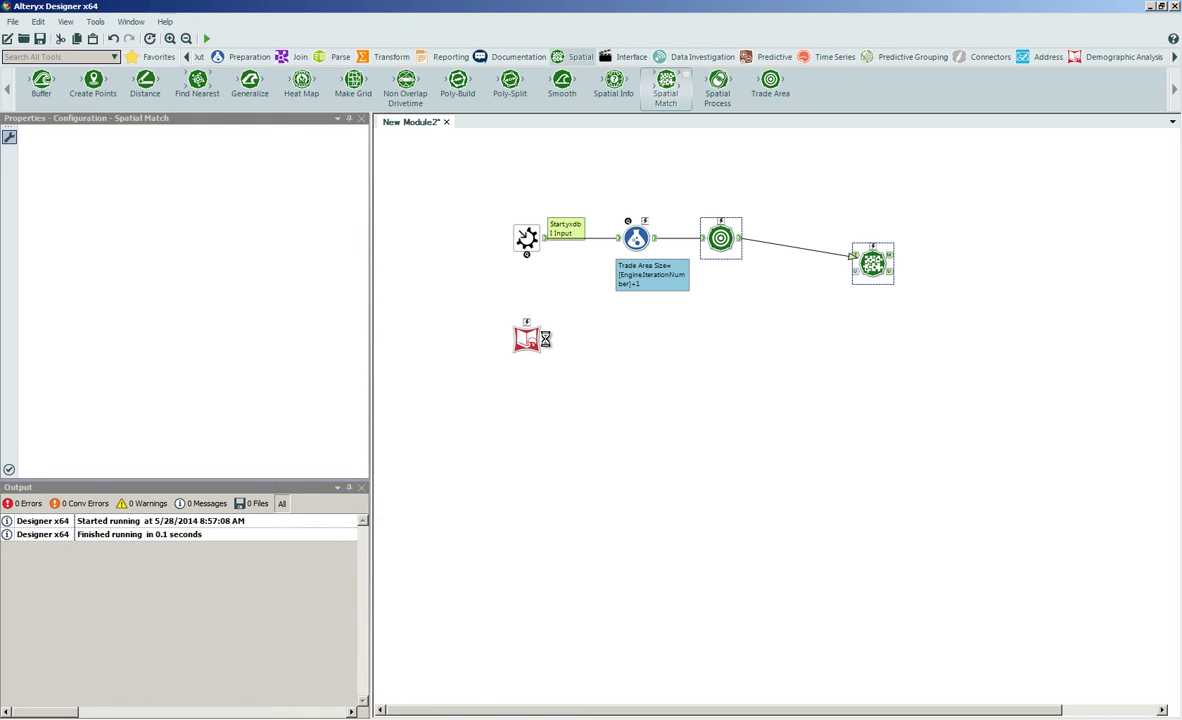
left_click_drag(545, 340, 857, 277)
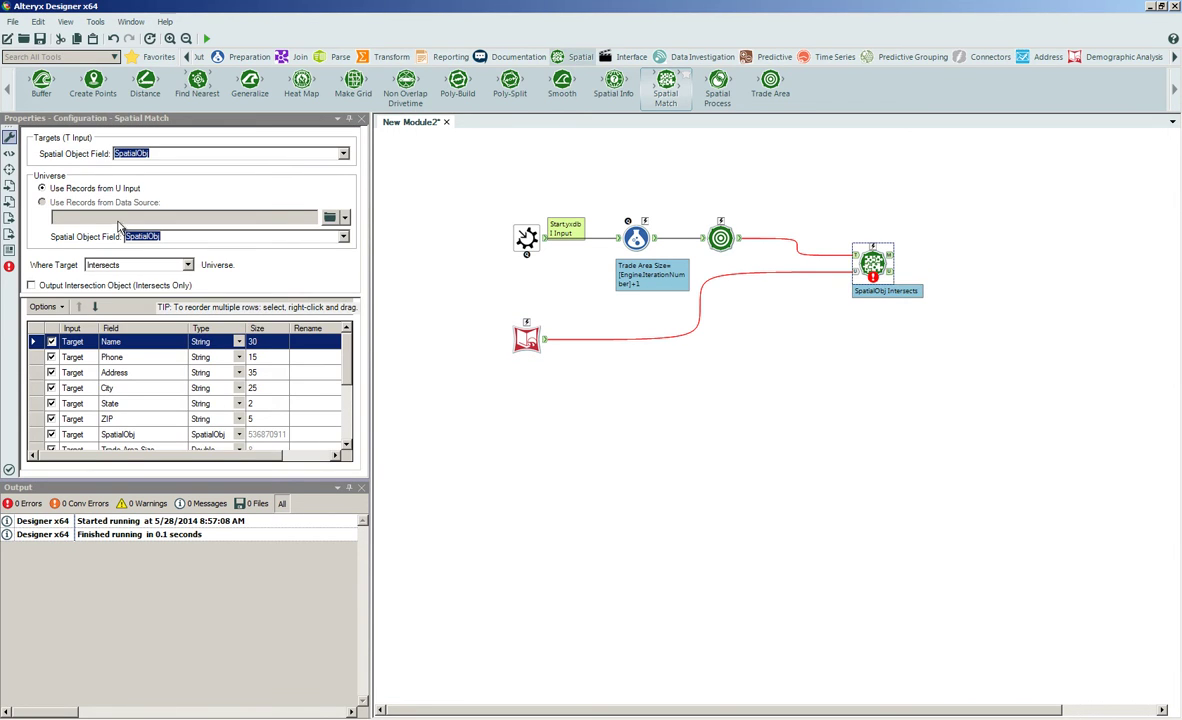
Set the Spatial Match target field to SpatialObject_TradeArea and the match condition to Contains
left_click(343, 153)
left_click(270, 169)
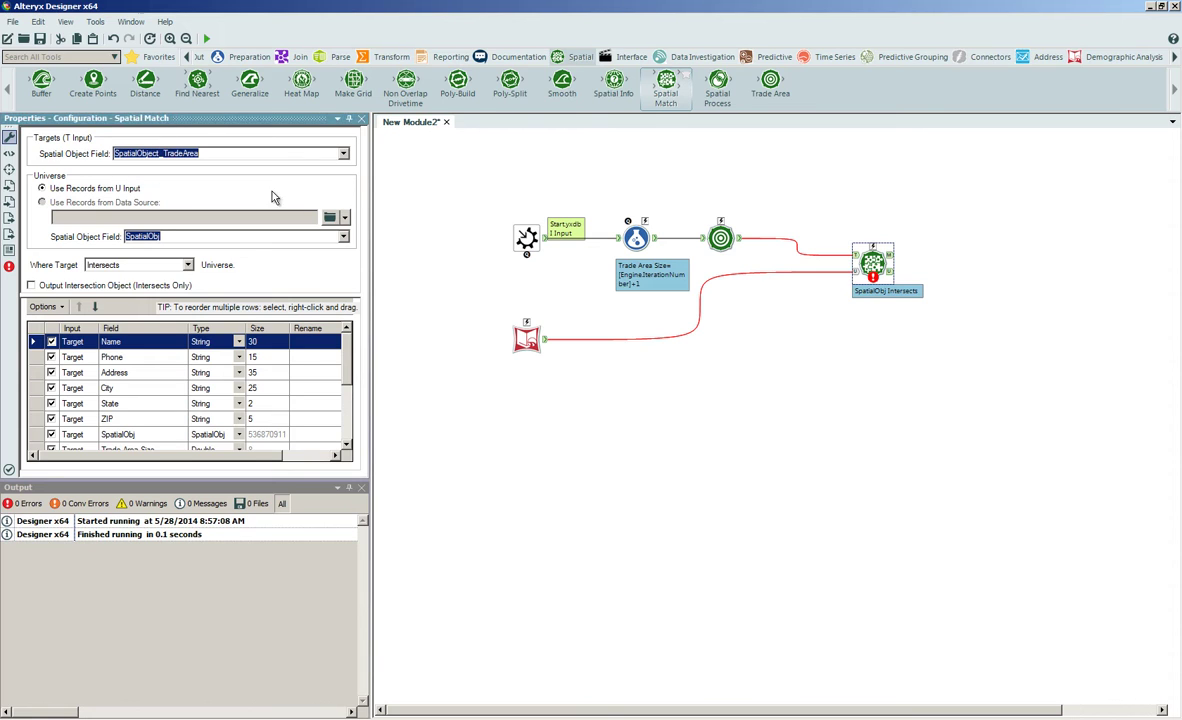
left_click(185, 265)
left_click(160, 279)
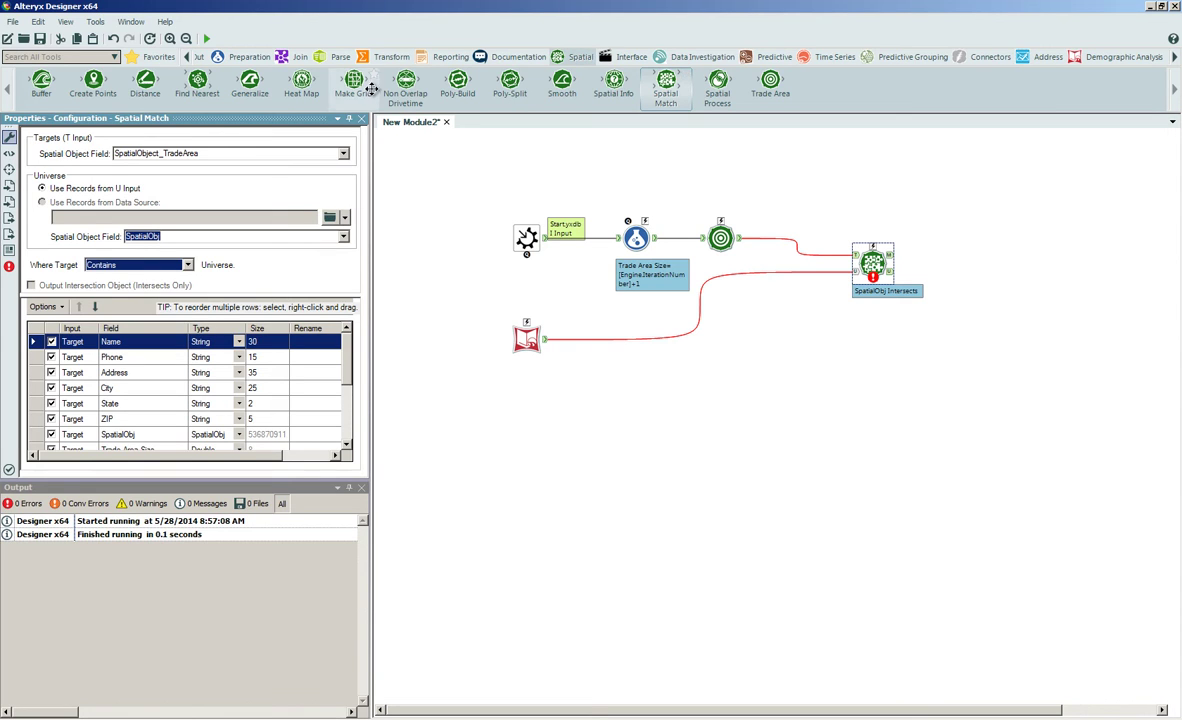
Add a Summarize tool to the Spatial Match's matched output and group its records by Name
left_click(378, 56)
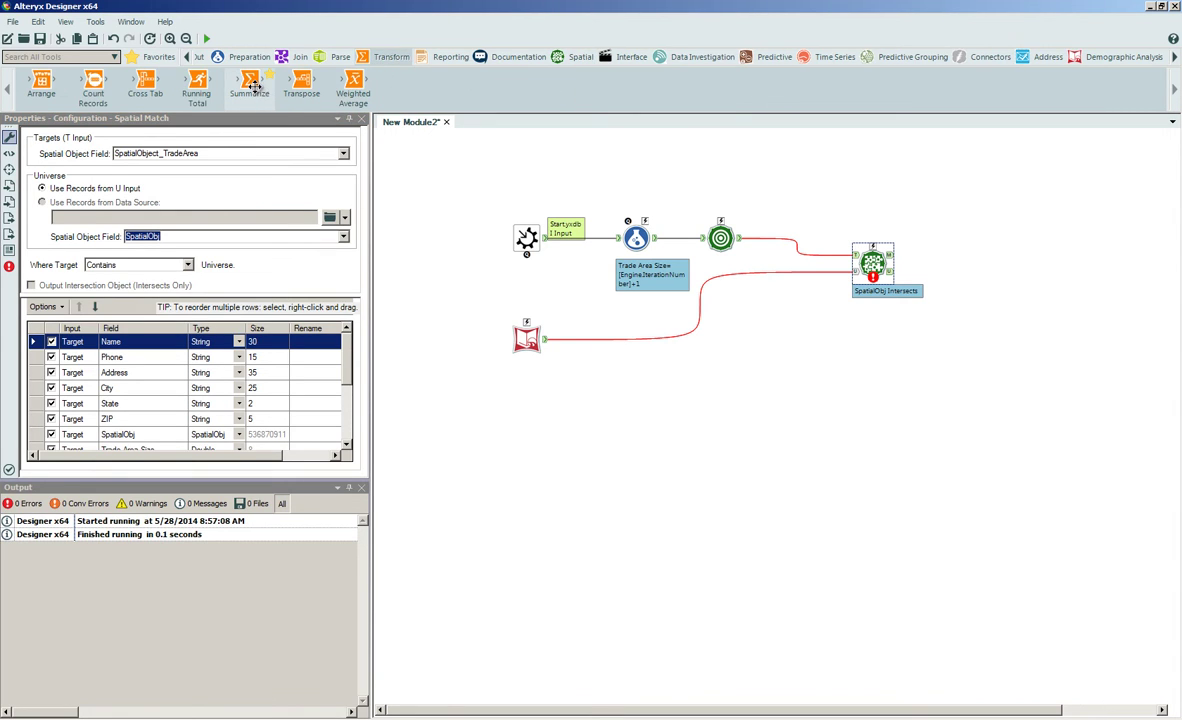
left_click_drag(249, 82, 685, 282)
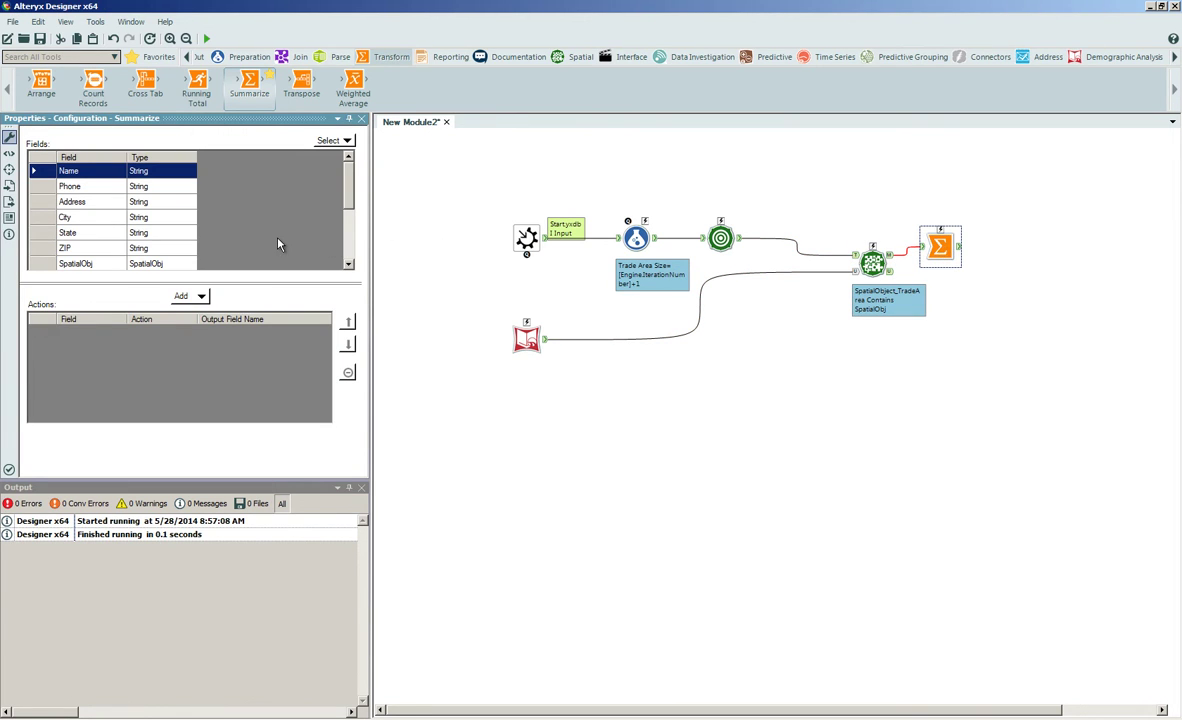
left_click(190, 297)
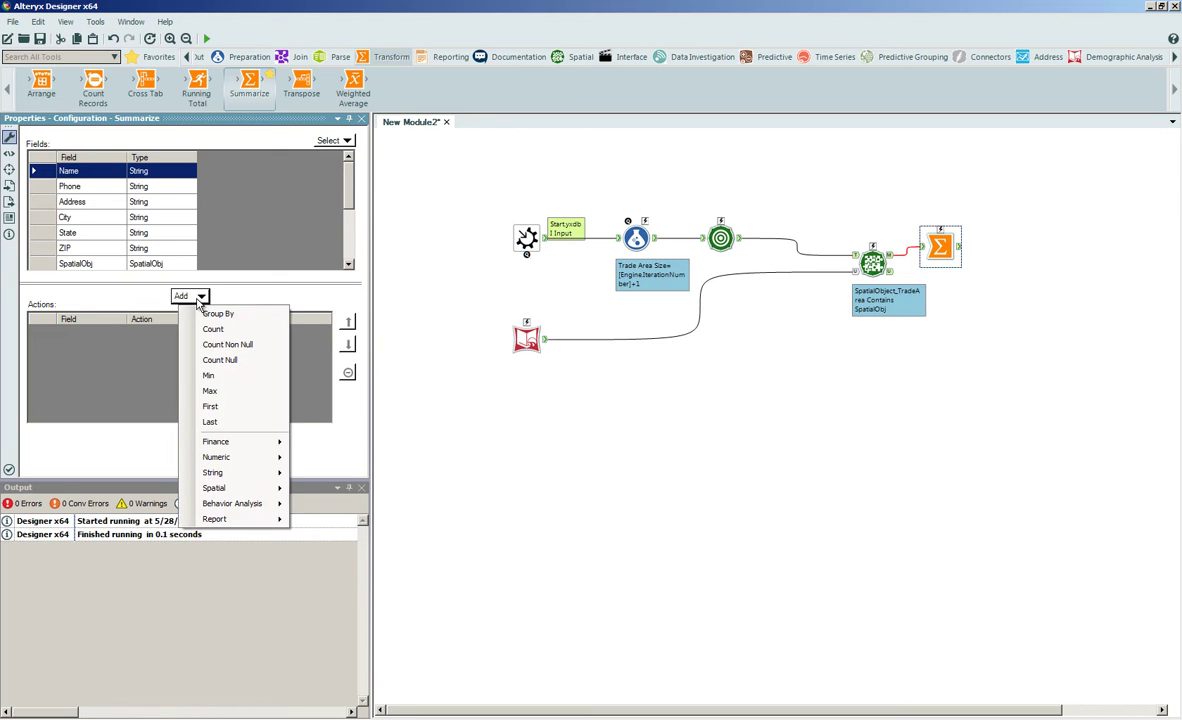
left_click(217, 317)
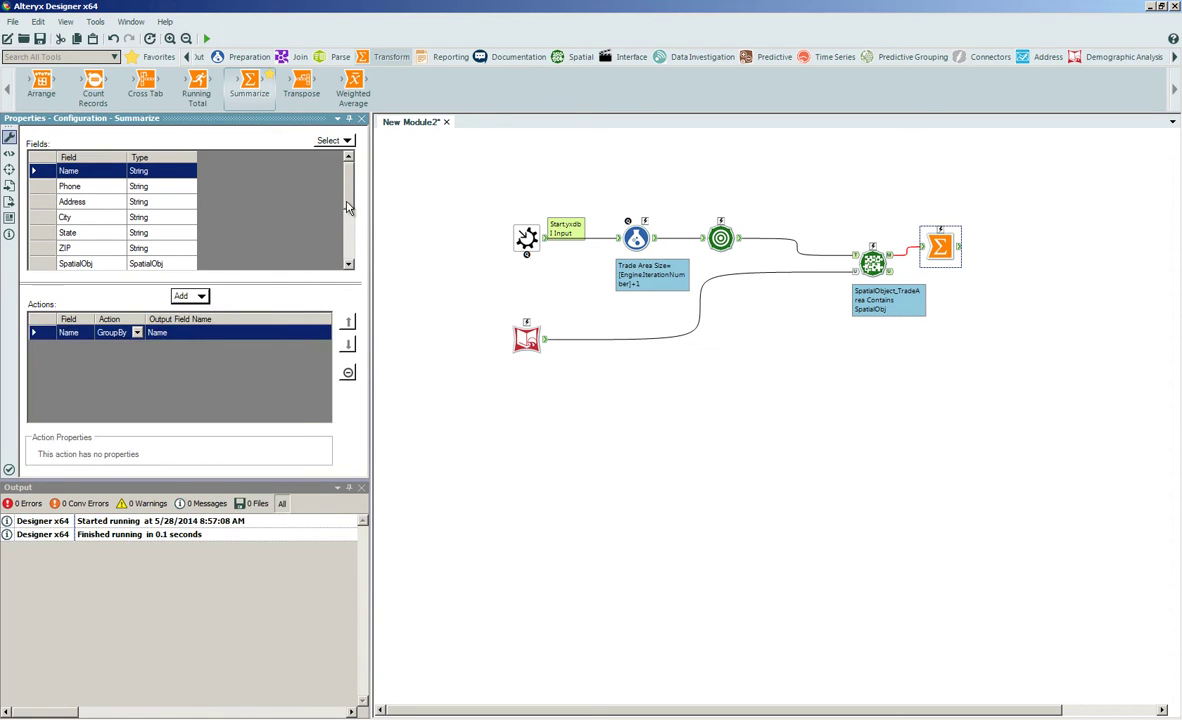
Add First actions for the SpatialObj and SpatialObject_TradeArea fields in the Summarize tool
scroll(330, 212, "down", 5)
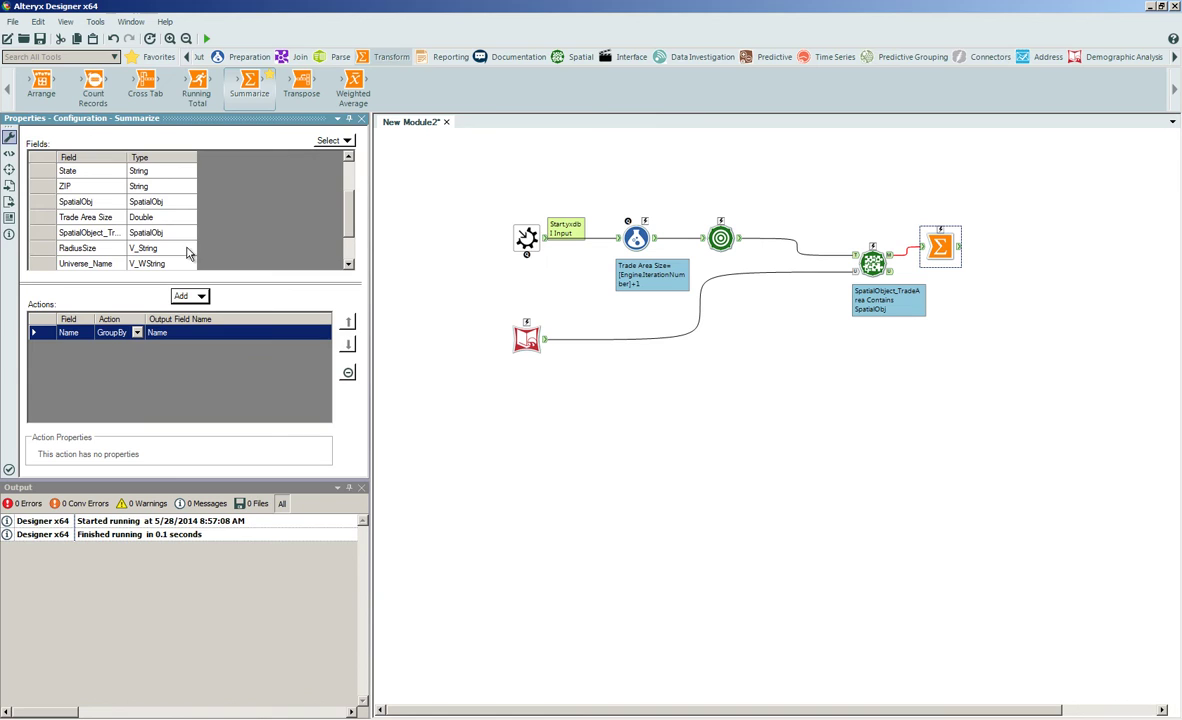
left_click(104, 201)
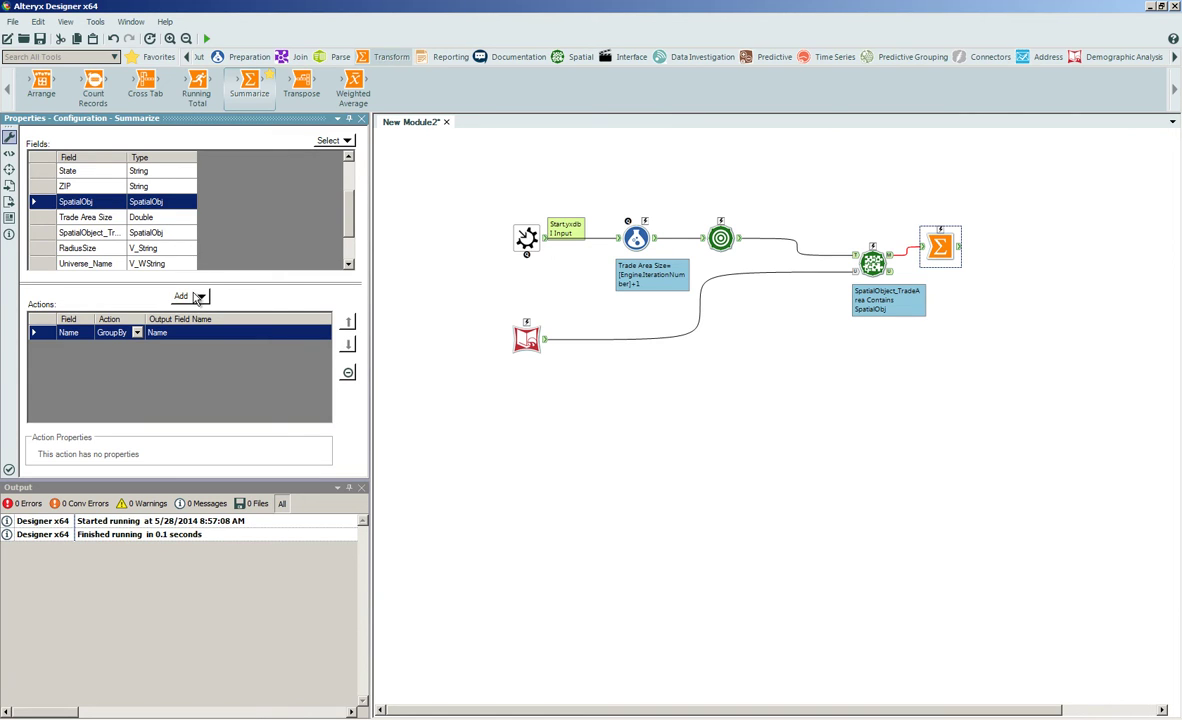
left_click(201, 297)
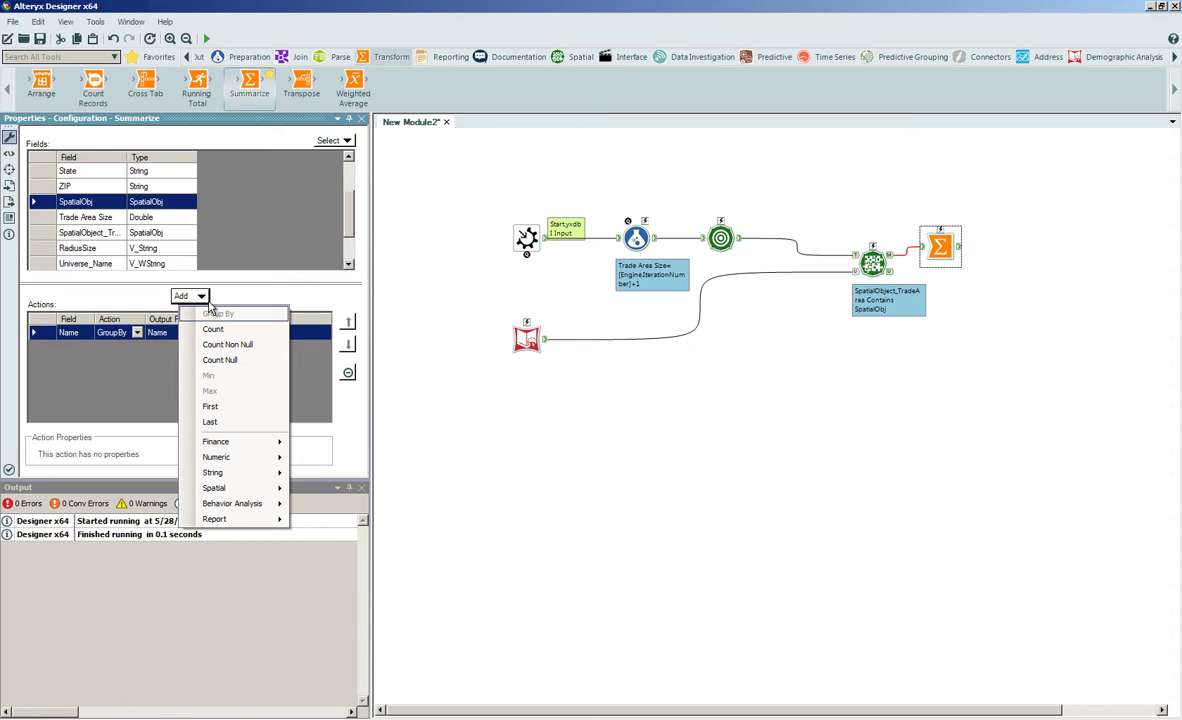
left_click(222, 406)
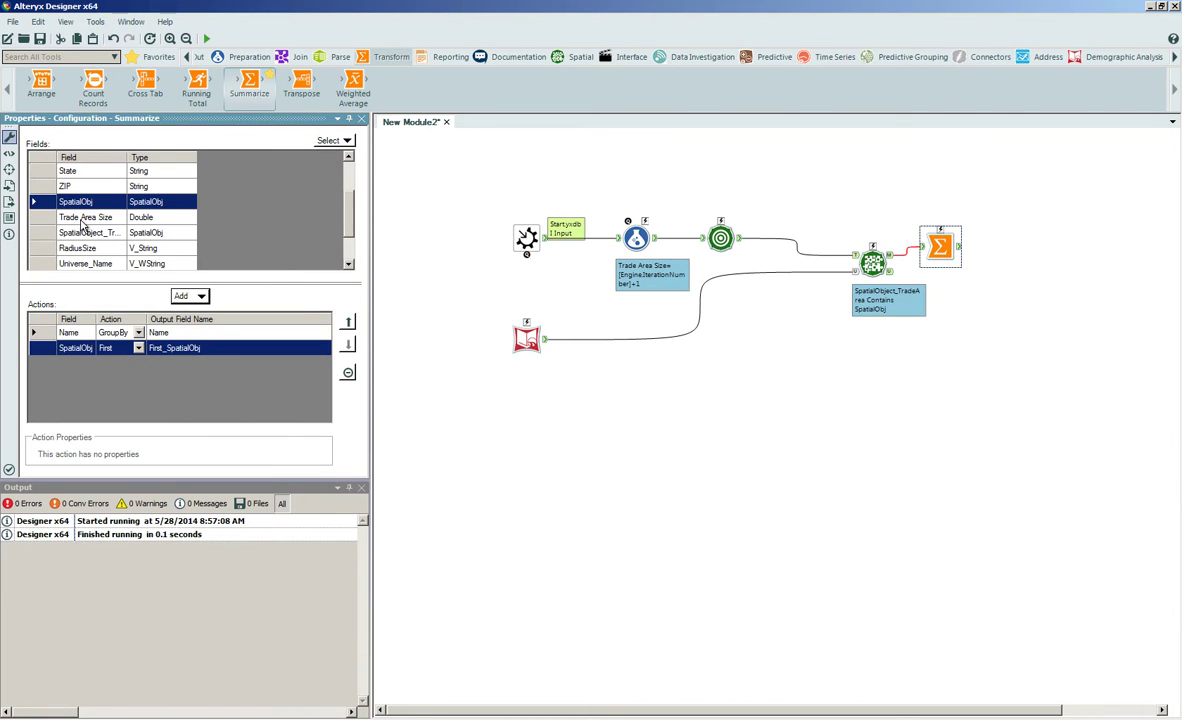
left_click(80, 229)
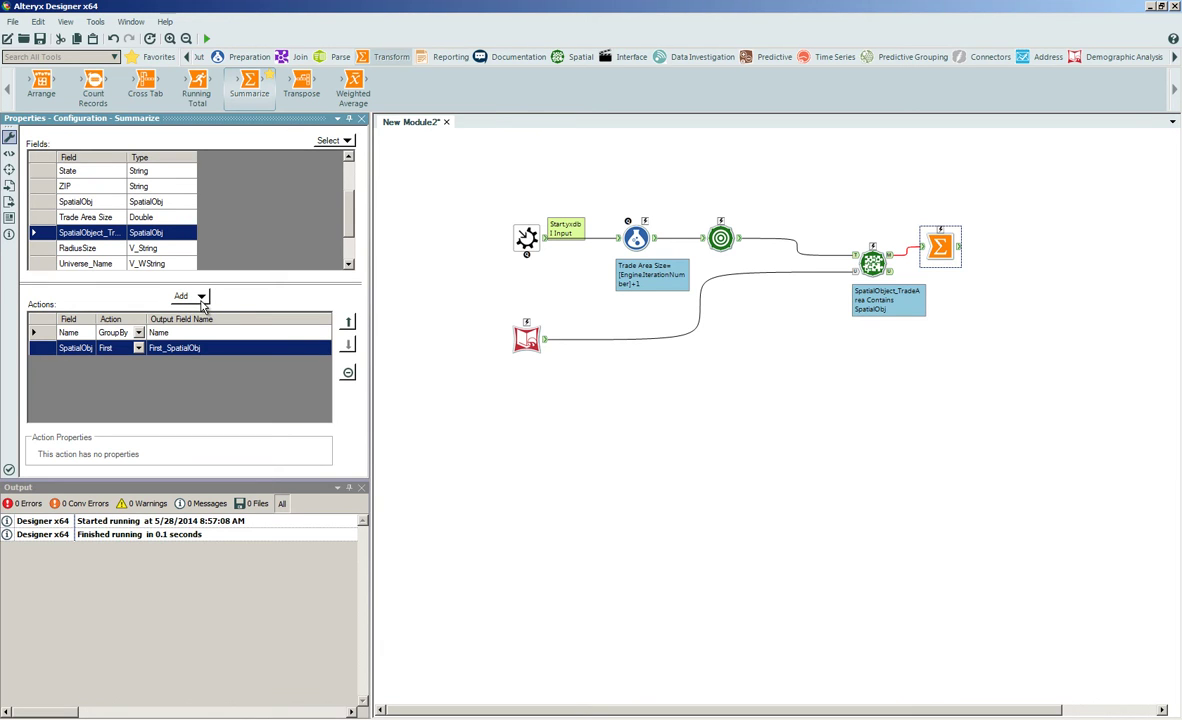
left_click(201, 297)
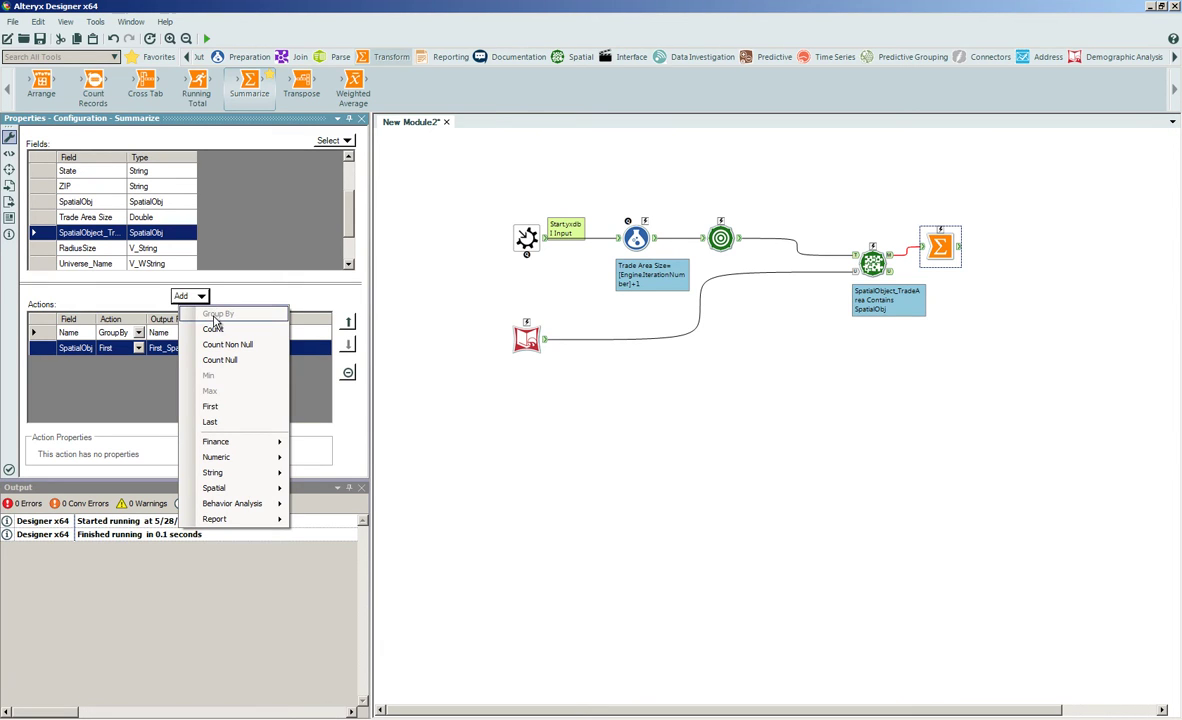
left_click(221, 406)
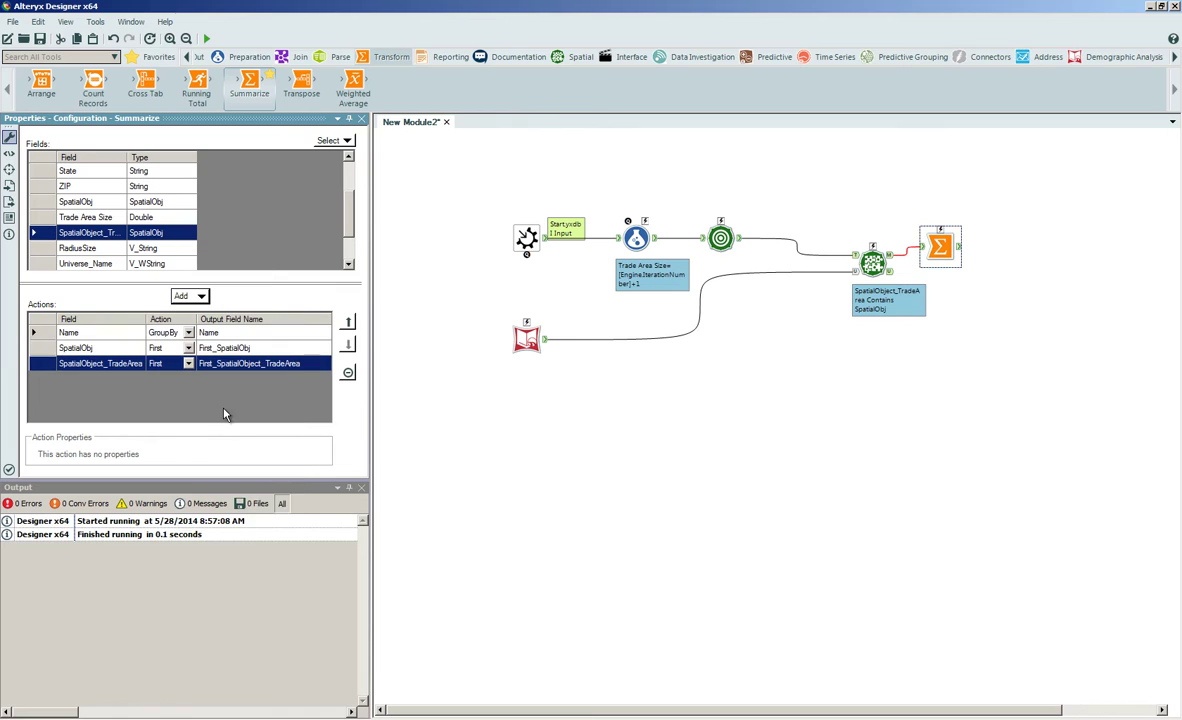
Sum the CYA01V001 field in the Summarize tool and name its output field Total pop
scroll(318, 262, "down", 2)
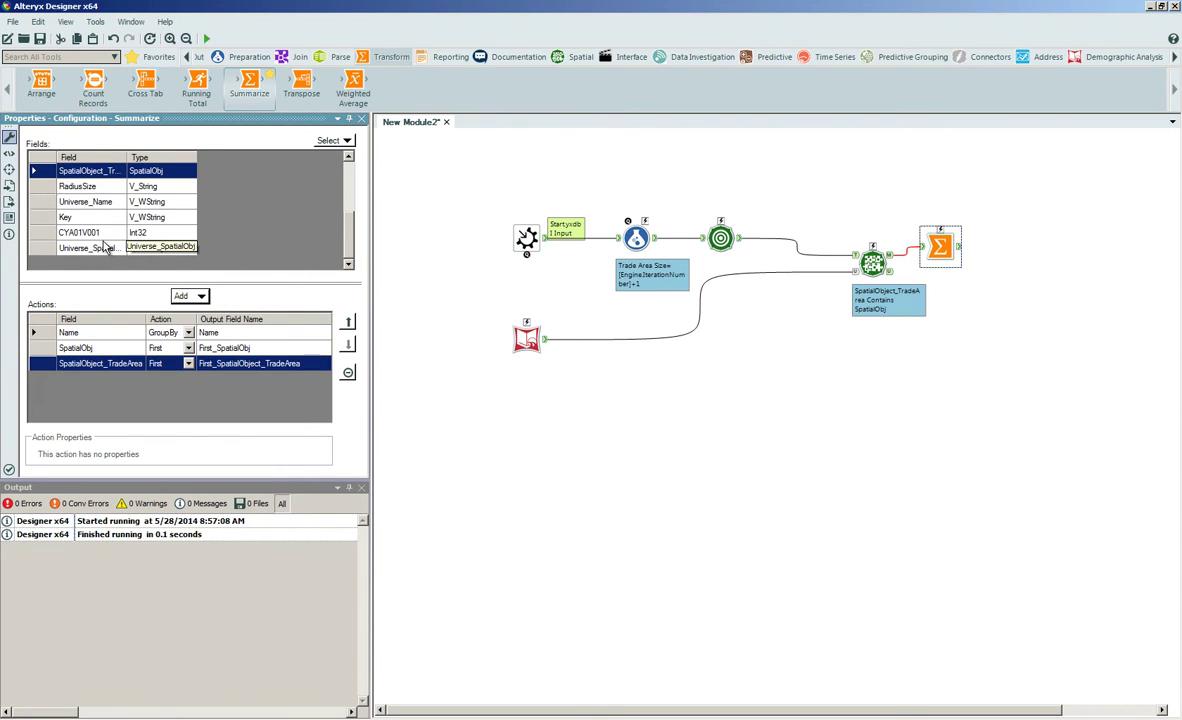
left_click(100, 233)
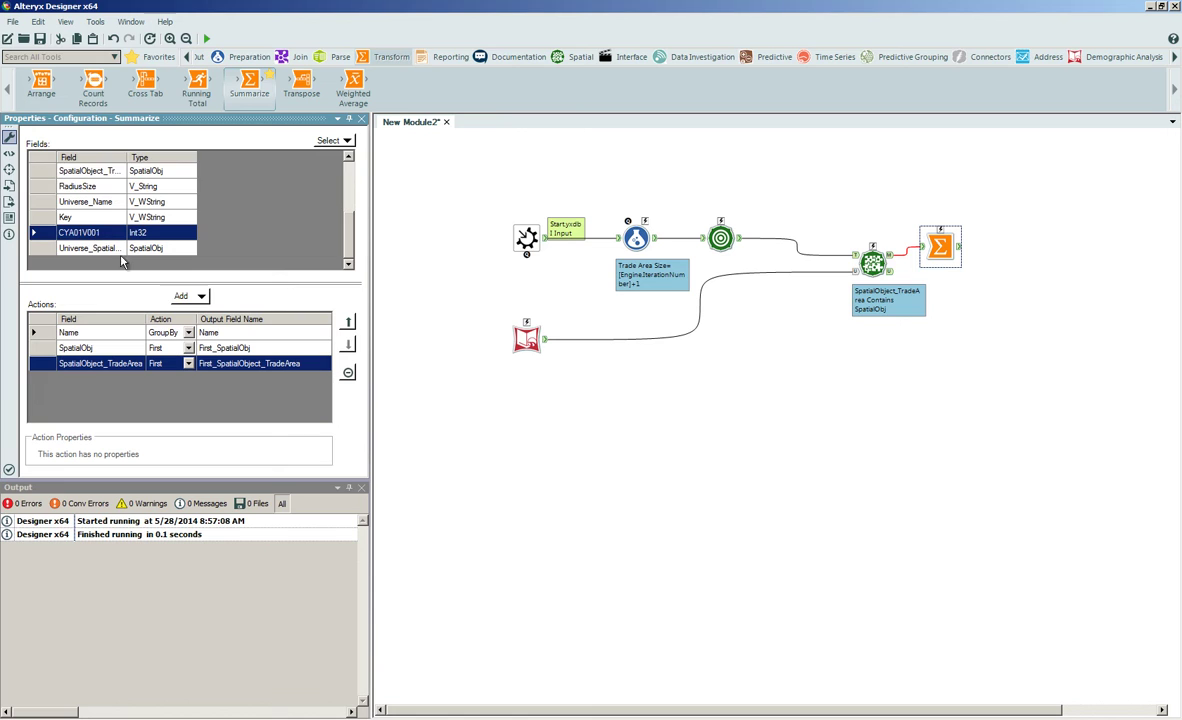
left_click(202, 296)
mouse_move(240, 457)
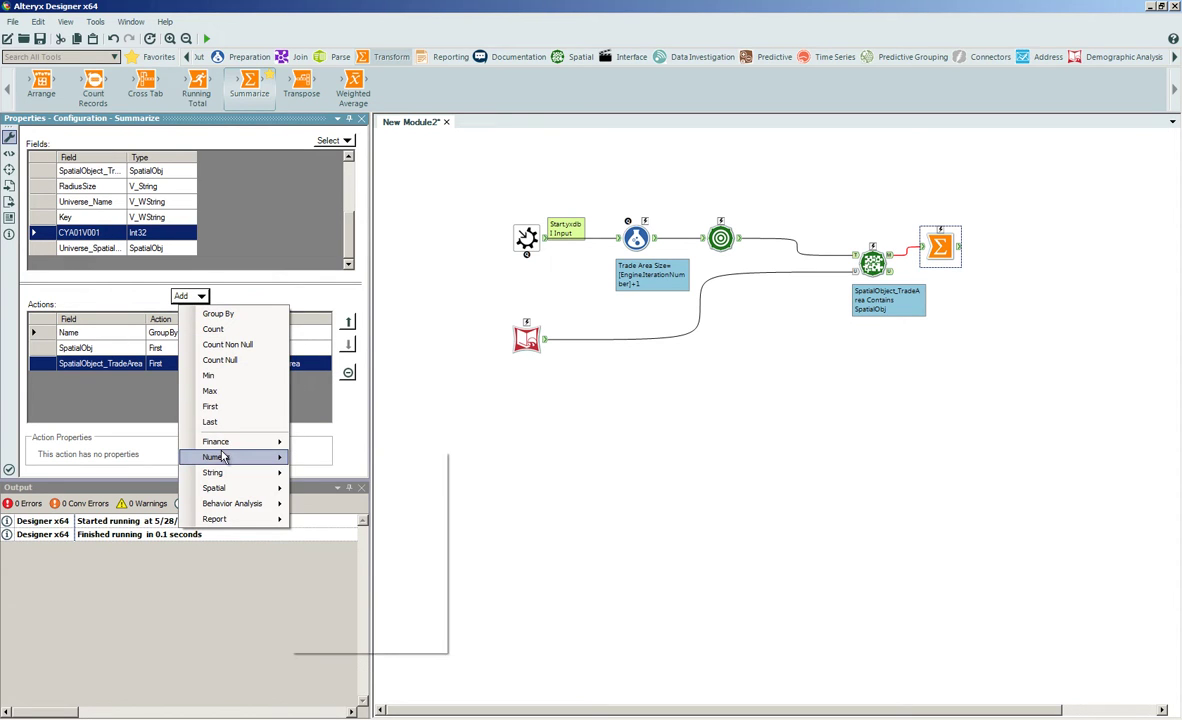
left_click(320, 459)
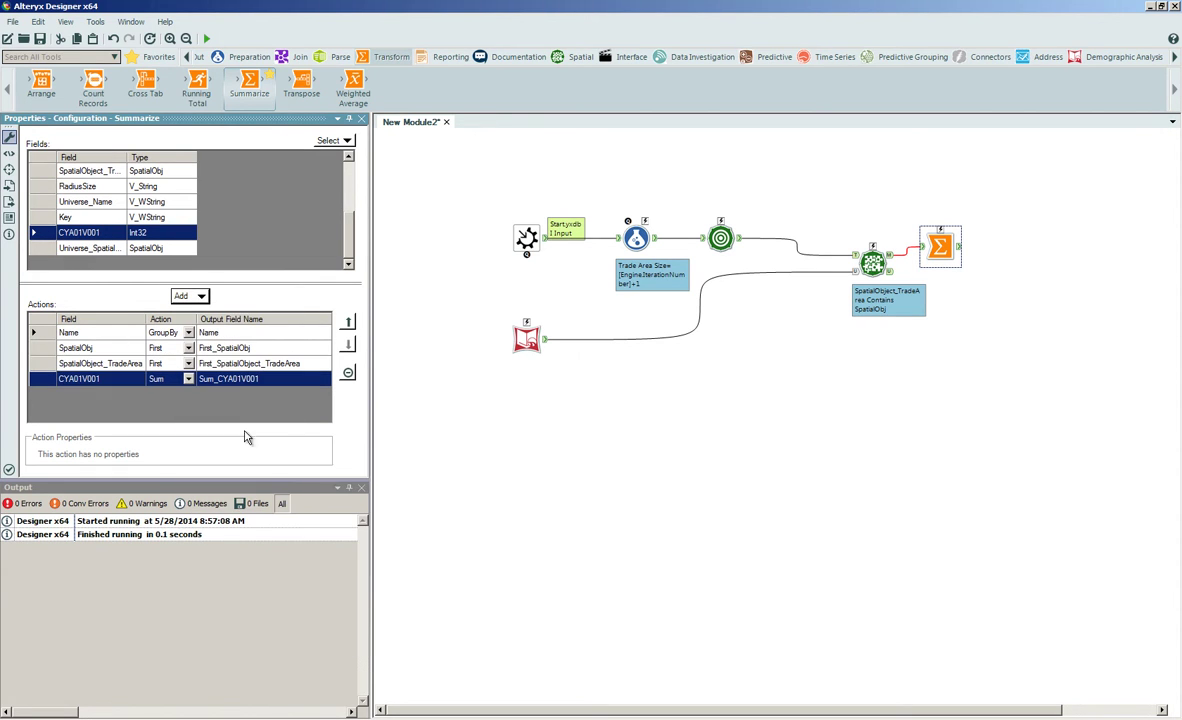
left_click(267, 381)
type("Total pop")
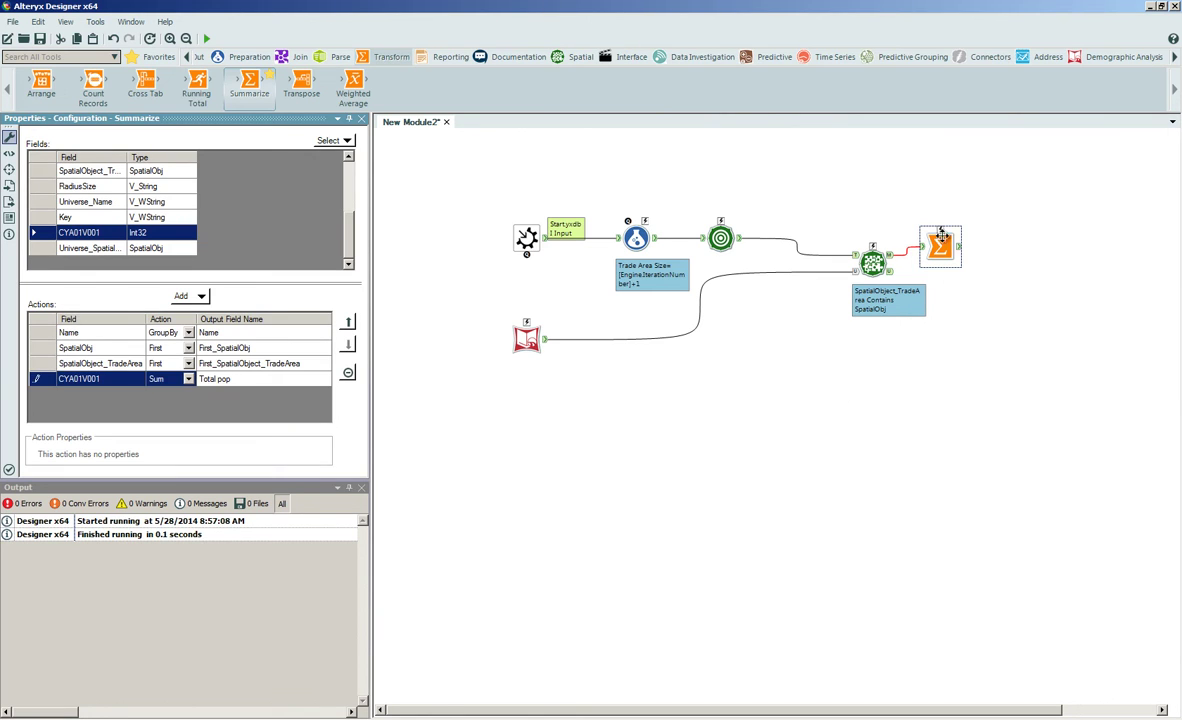
Add a Filter tool after the Summarize with the expression [Total pop]>=30000
left_click(240, 57)
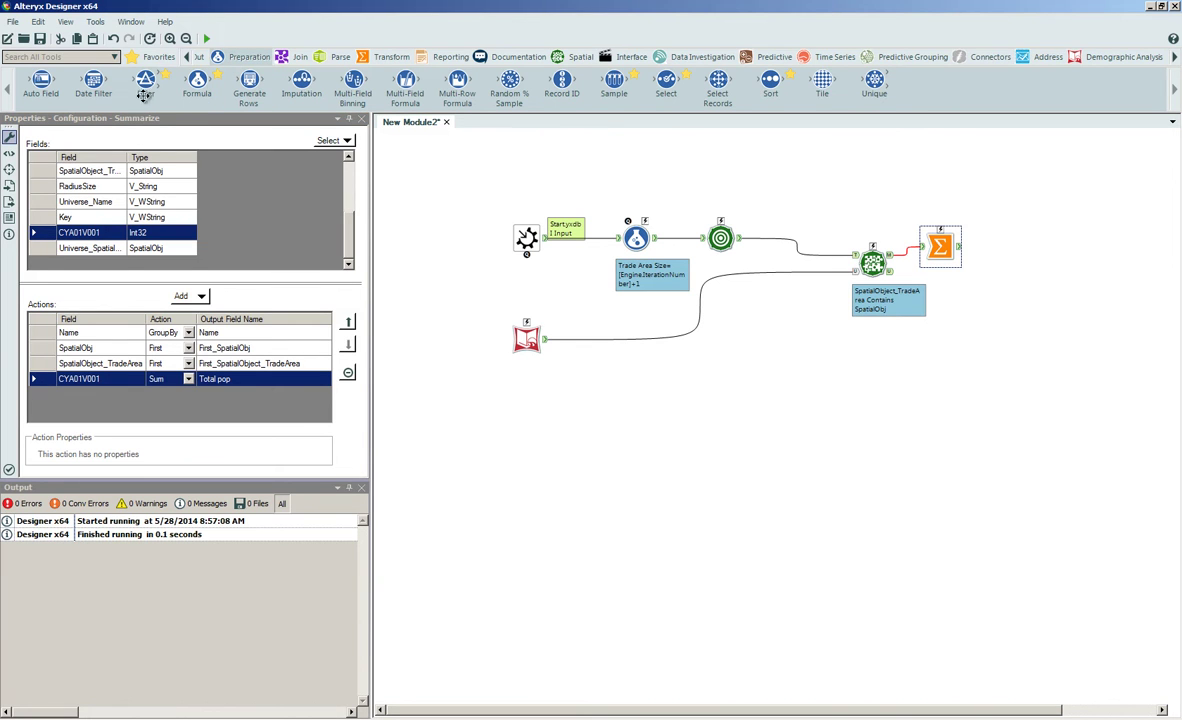
left_click_drag(137, 86, 995, 268)
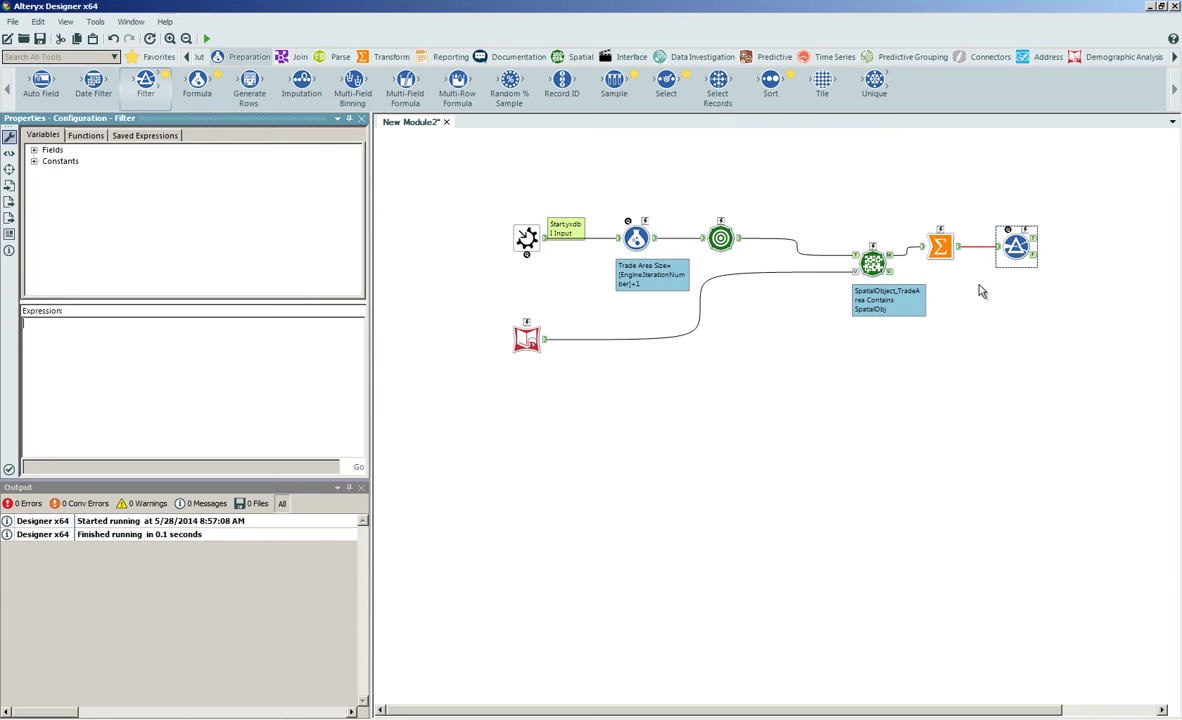
left_click(34, 149)
double_click(70, 194)
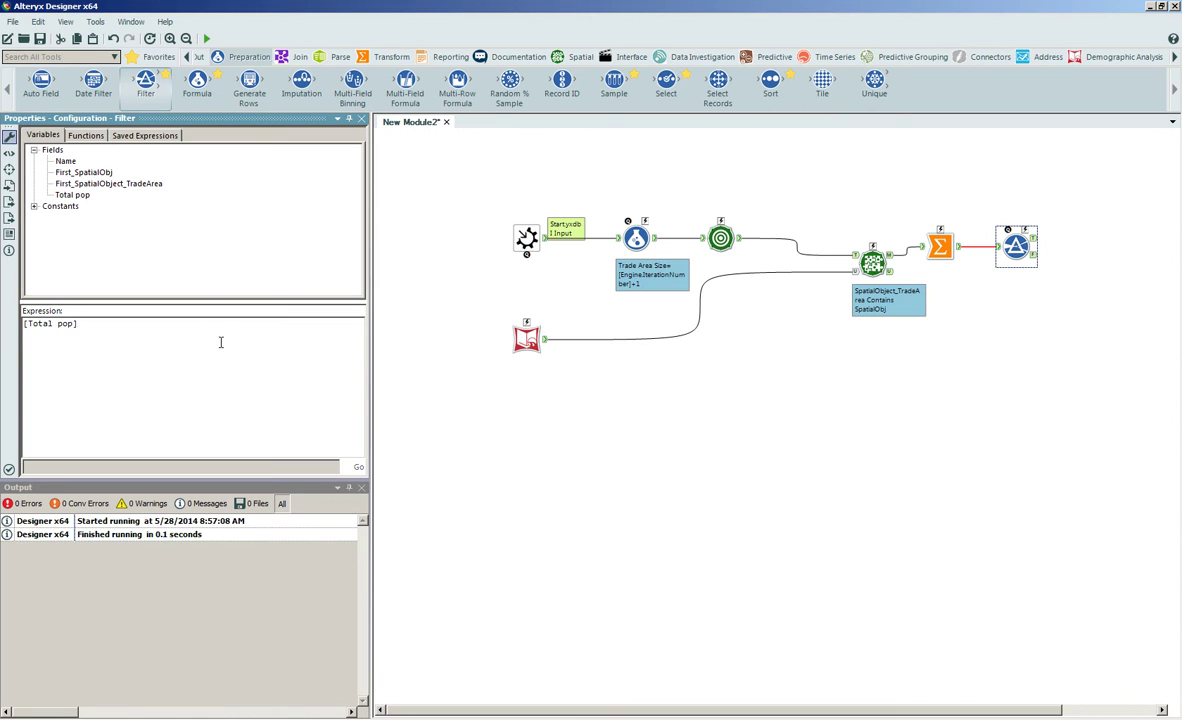
type(">=")
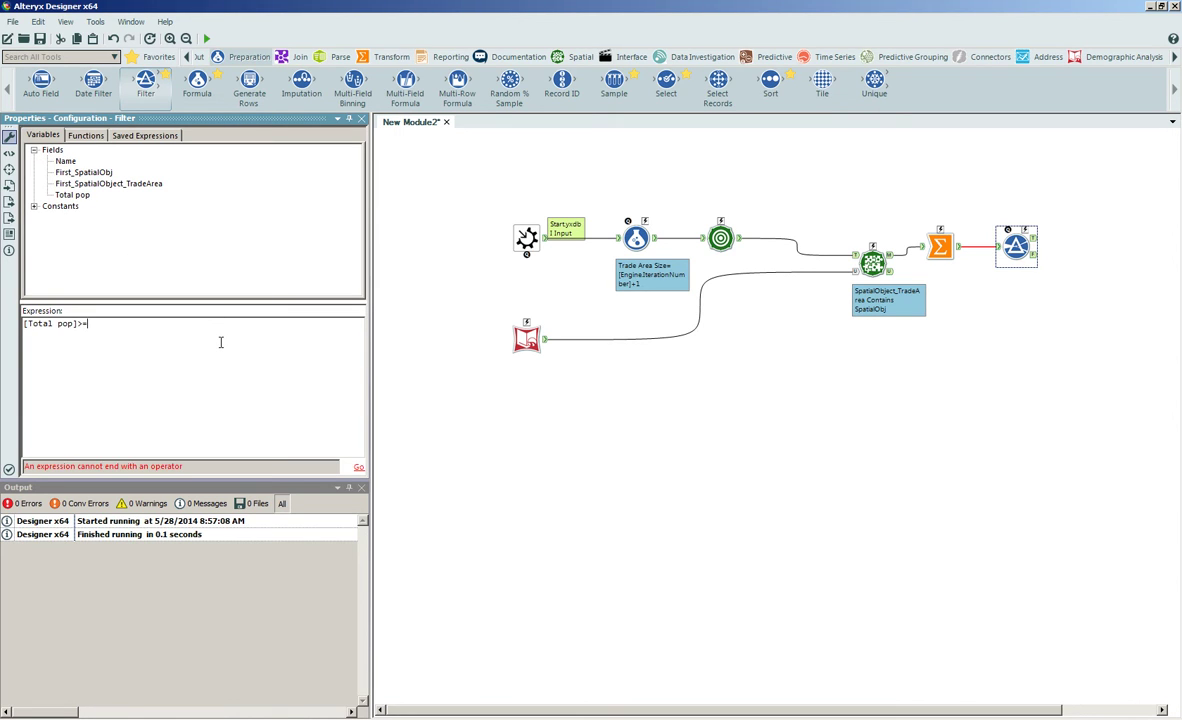
type("30000")
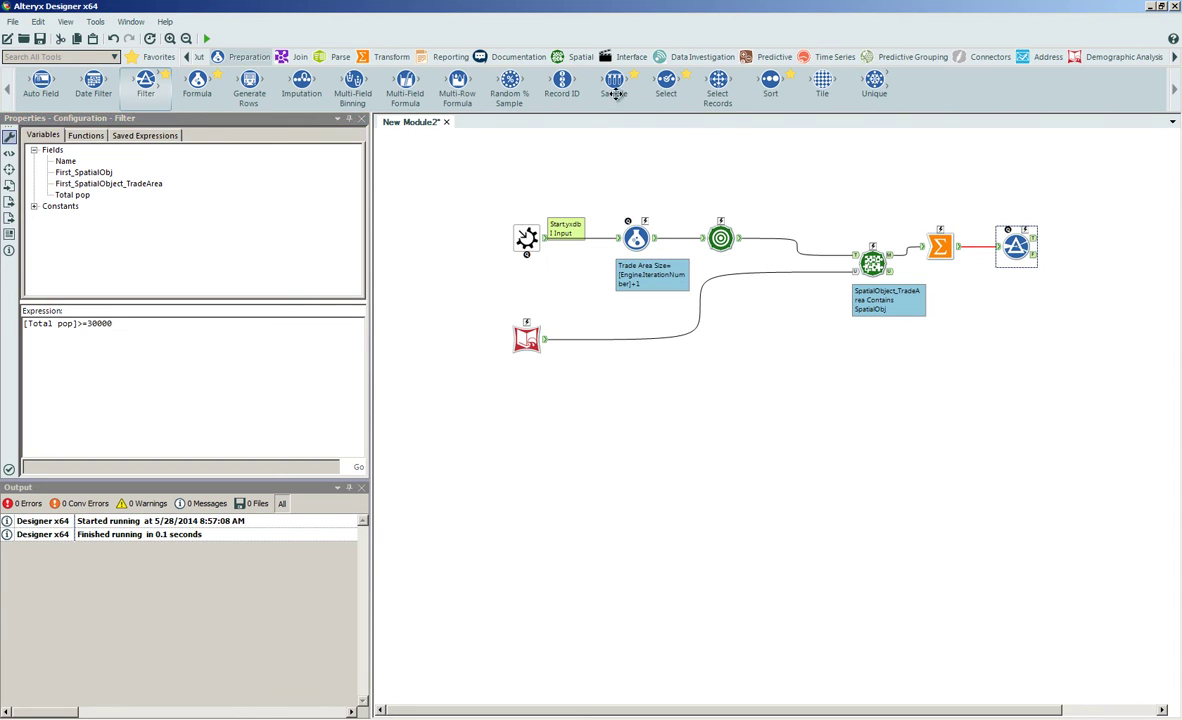
Add a Macro Output to the Filter's true output, named Finished Stores with the connector abbreviation R
left_click(630, 57)
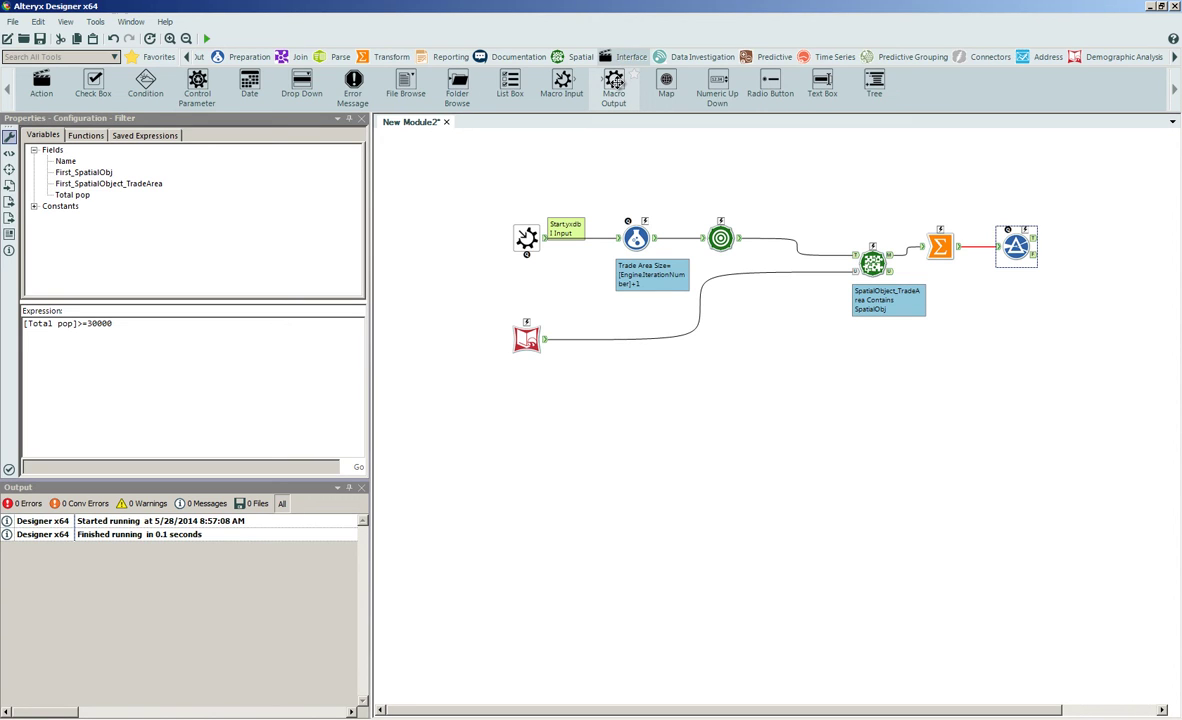
left_click_drag(614, 82, 1088, 238)
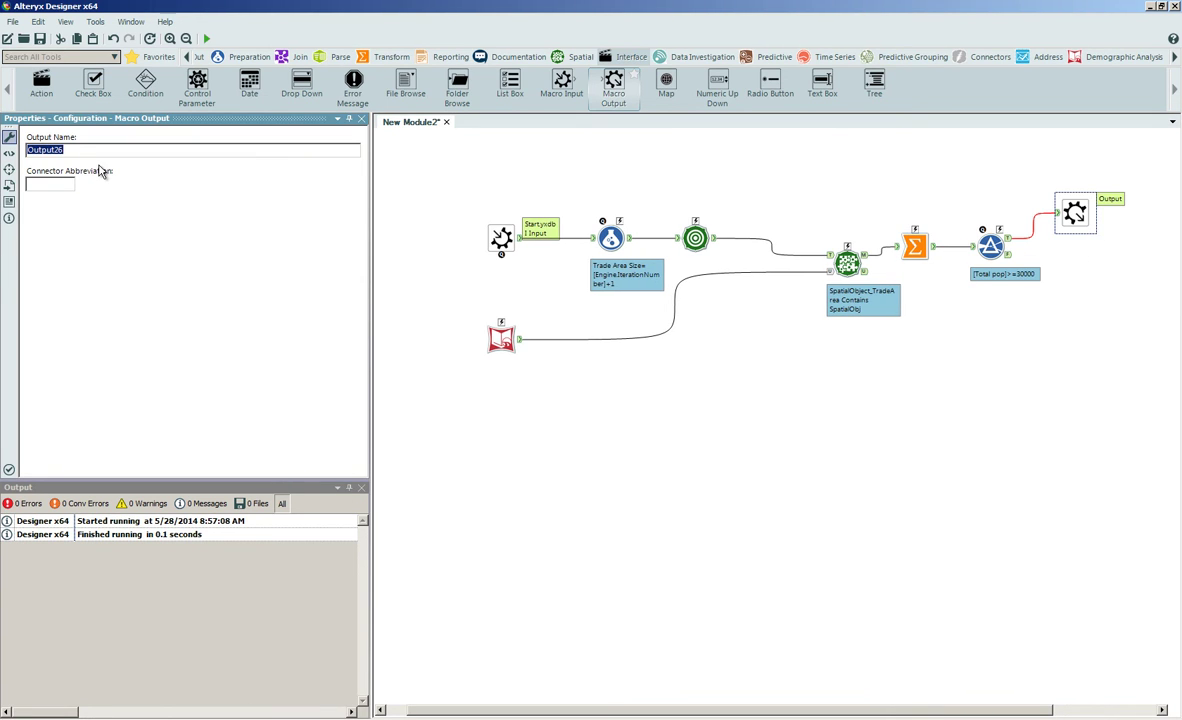
type("Finished Stores")
left_click(30, 184)
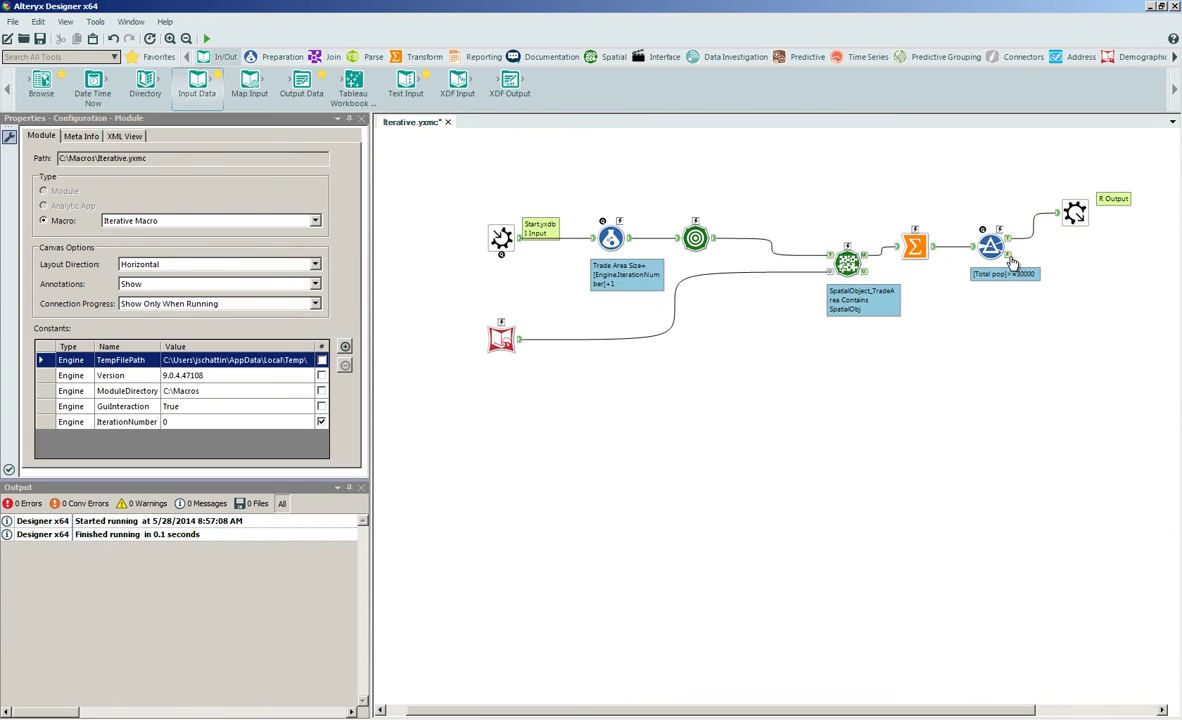
Add a Join tool that joins the Filter's false output (left) to the Macro Input (right) on the Name field
mouse_move(1013, 262)
left_mouse_down()
mouse_move(1053, 262)
mouse_move(1059, 298)
mouse_move(1033, 294)
mouse_move(1013, 264)
left_mouse_up()
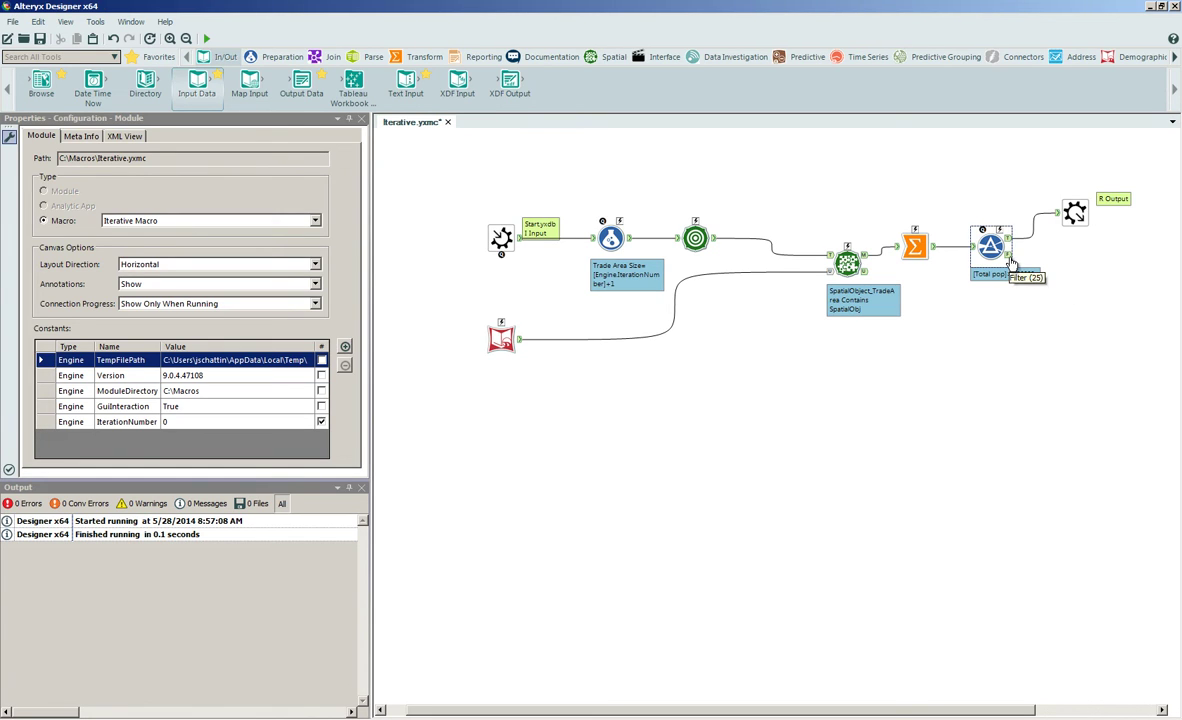
left_click(951, 372)
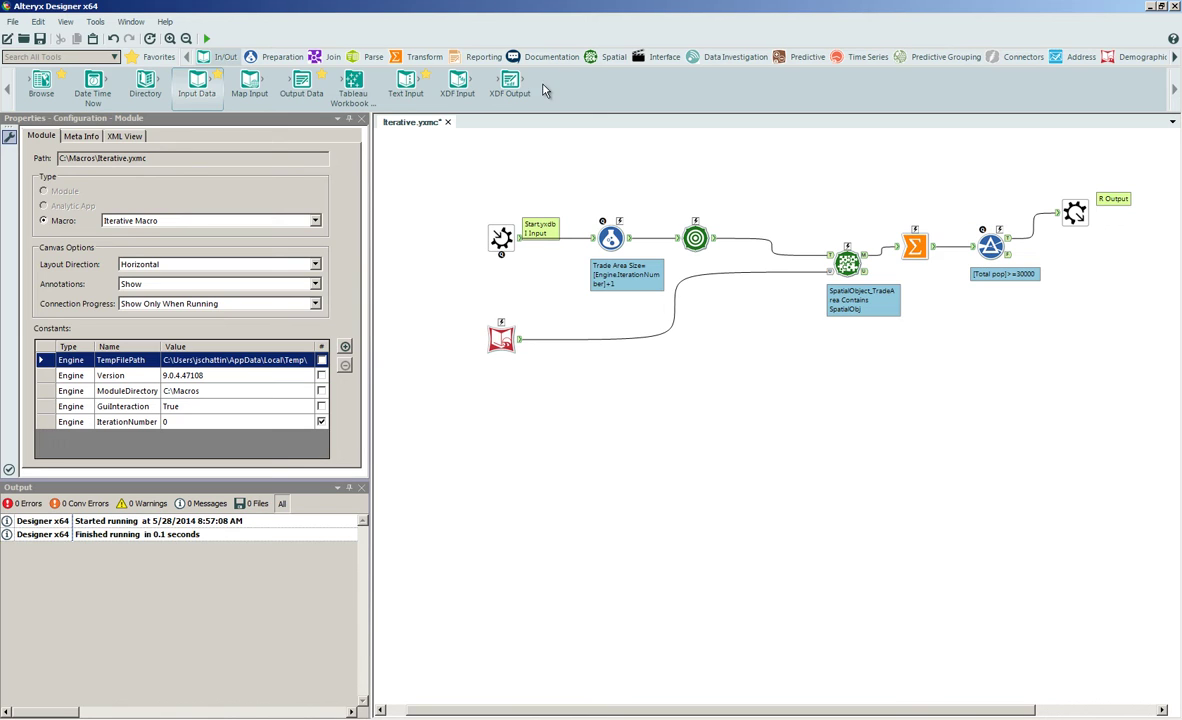
left_click_drag(301, 85, 1048, 308)
left_click_drag(519, 238, 1030, 308)
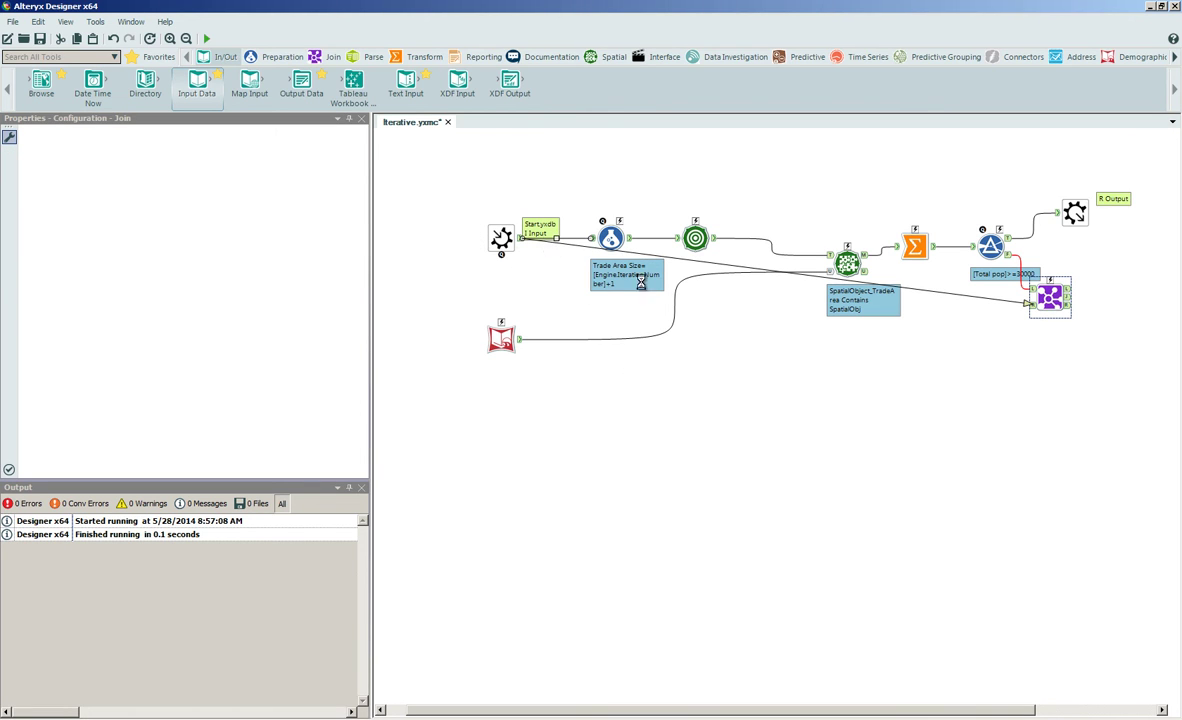
left_click(502, 237)
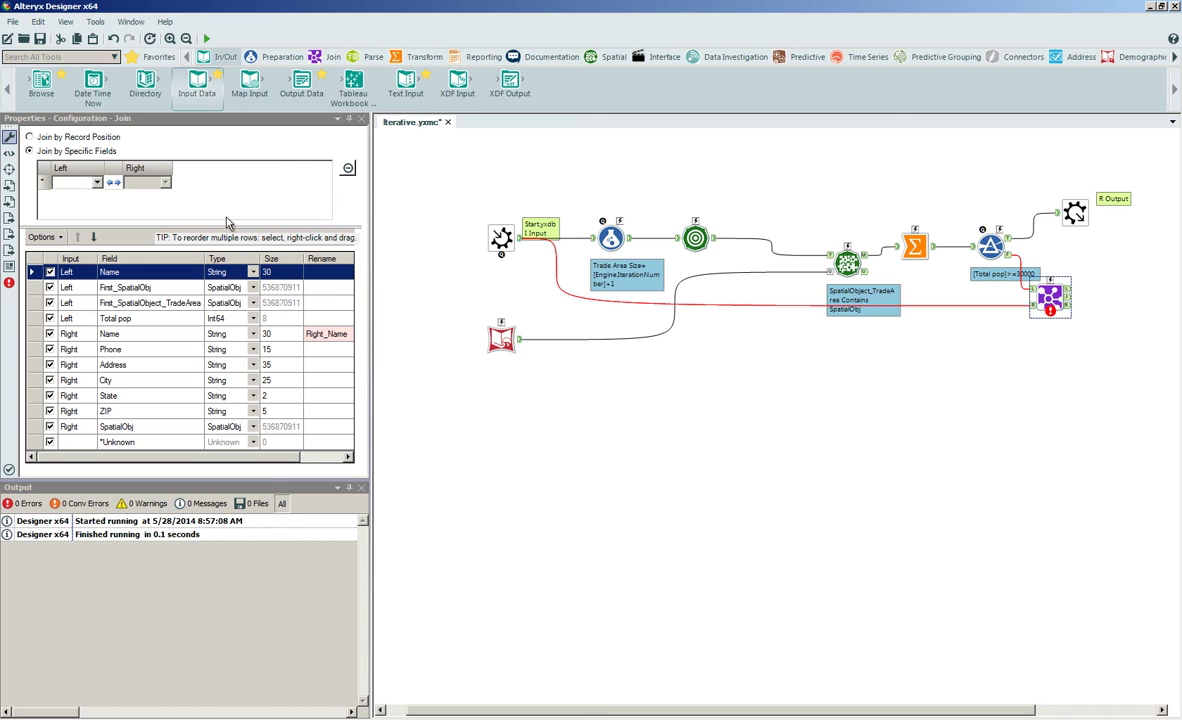
left_click(96, 182)
left_click(88, 194)
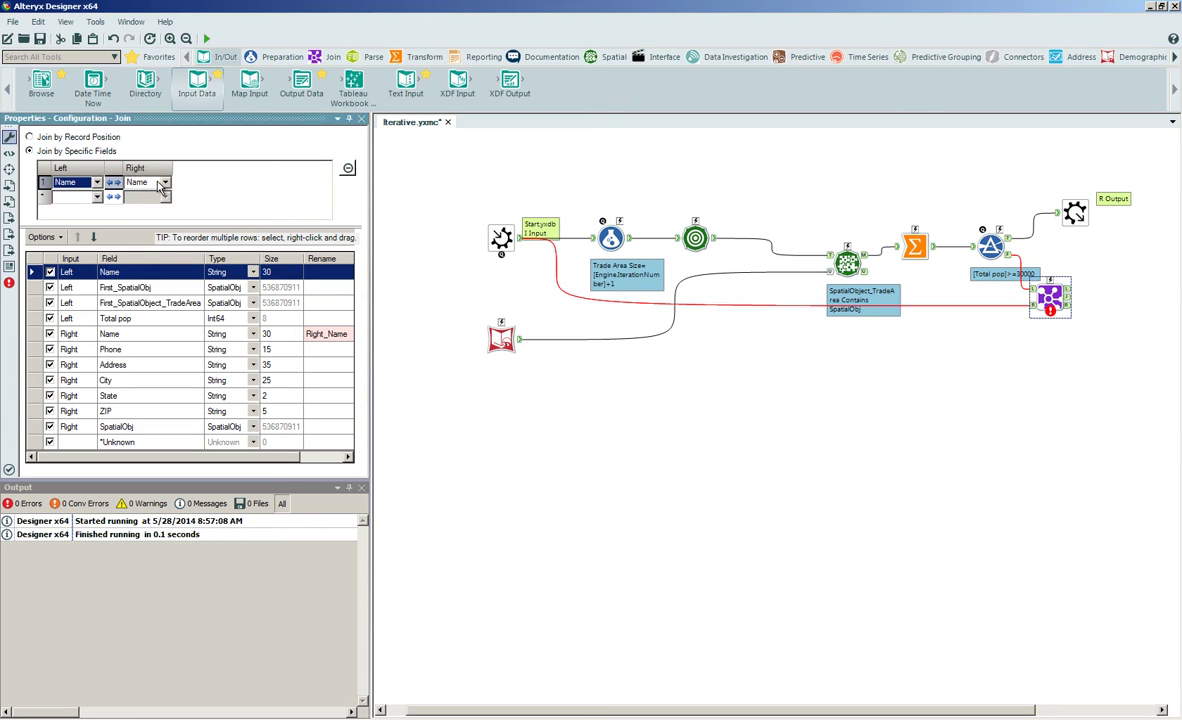
Exclude the left Name, First_SpatialObj, First_SpatialObject_TradeArea and Total pop fields from the Join, and clear the right Name field's rename
left_click(50, 272)
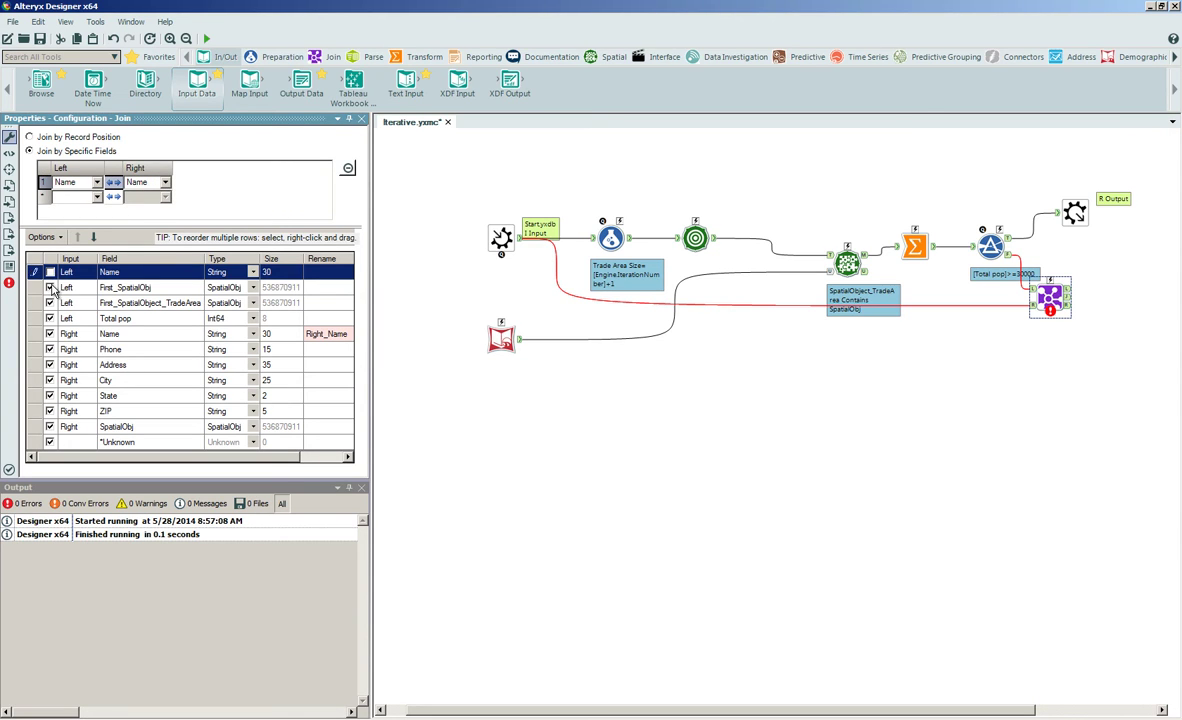
left_click(50, 287)
left_click(50, 302)
left_click(50, 318)
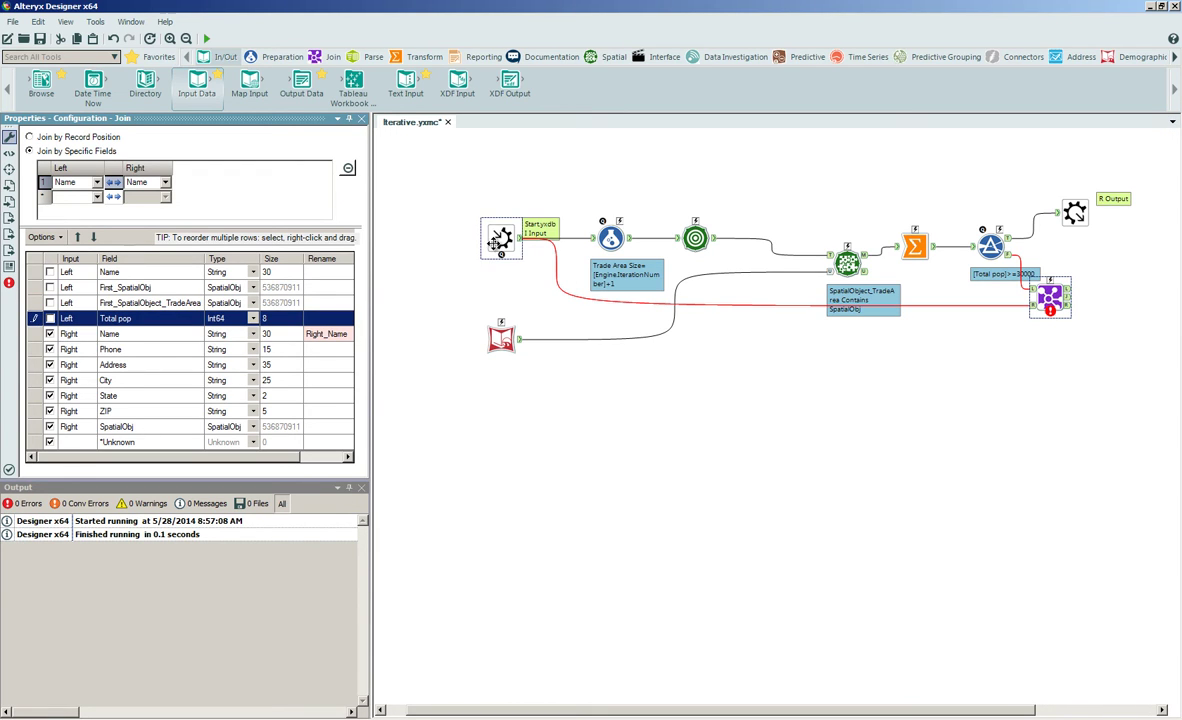
left_click(320, 334)
key("Delete")
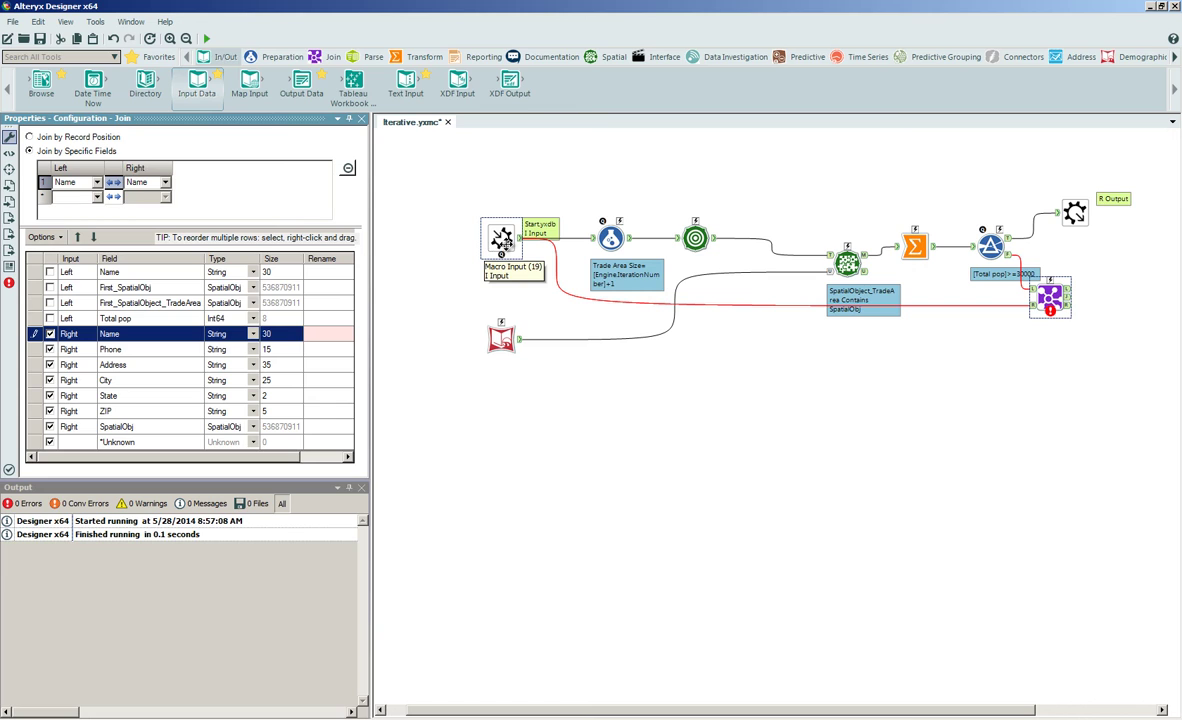
left_click(931, 469)
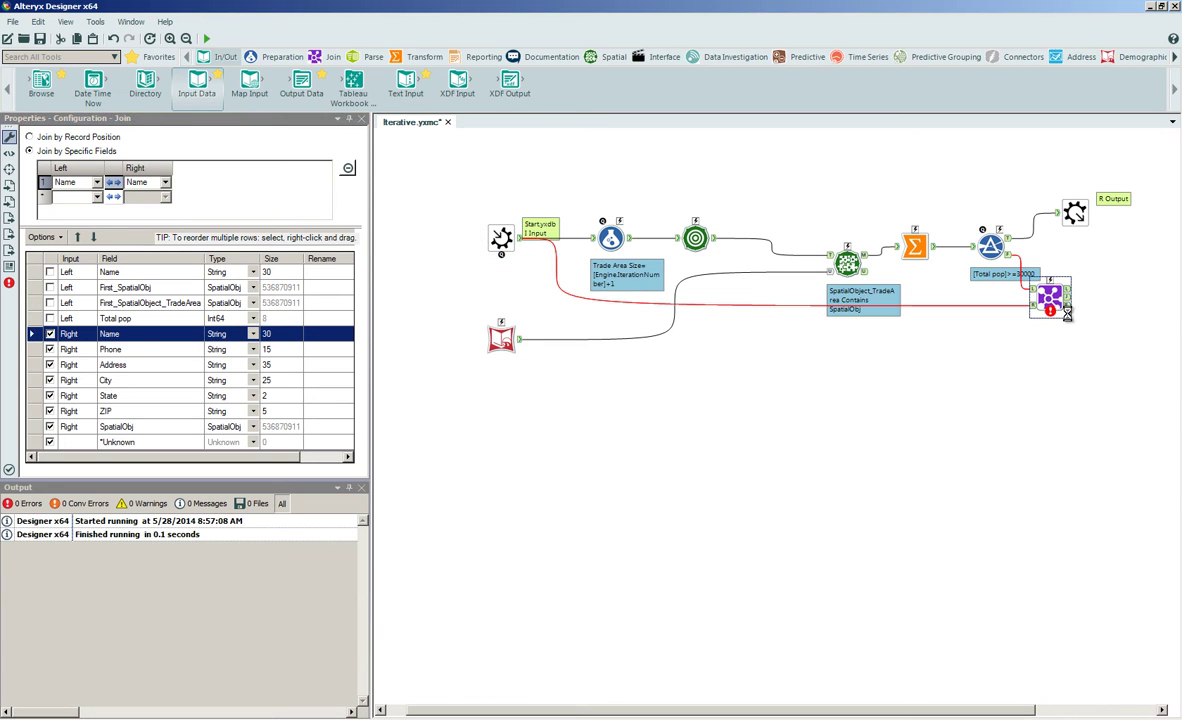
Add a Macro Output to the Join's J output, named Iterate with the connector abbreviation I
left_click(628, 132)
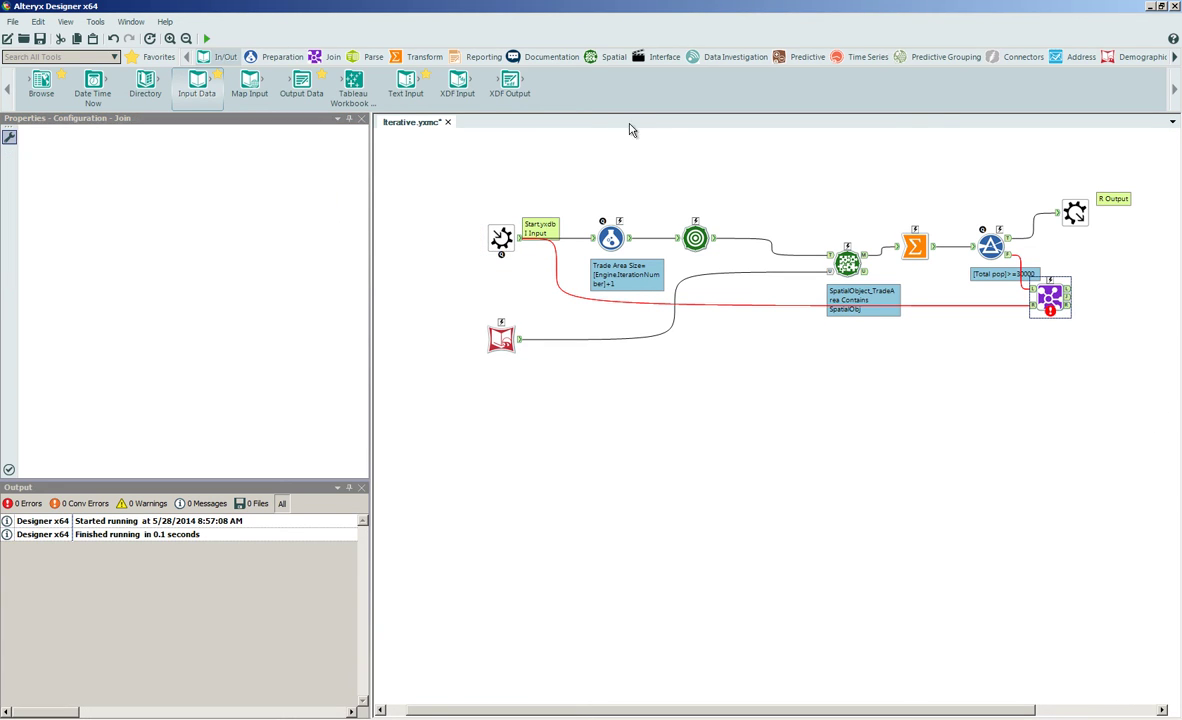
left_click(638, 56)
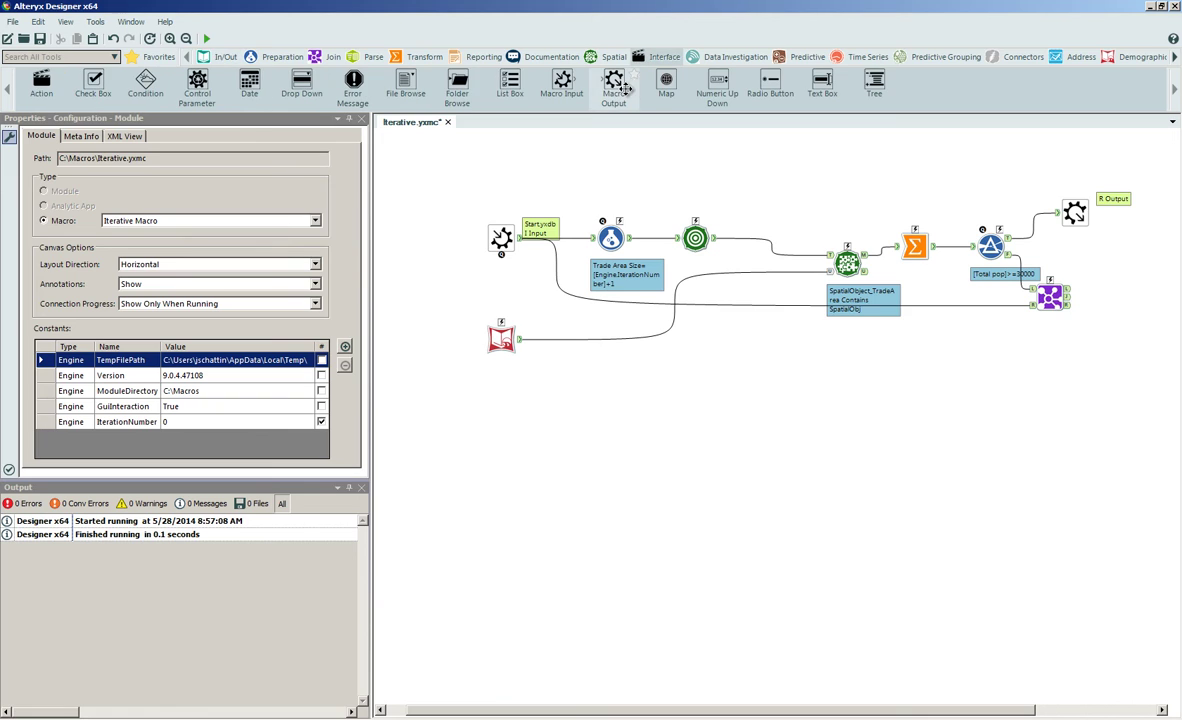
left_click_drag(613, 82, 1108, 300)
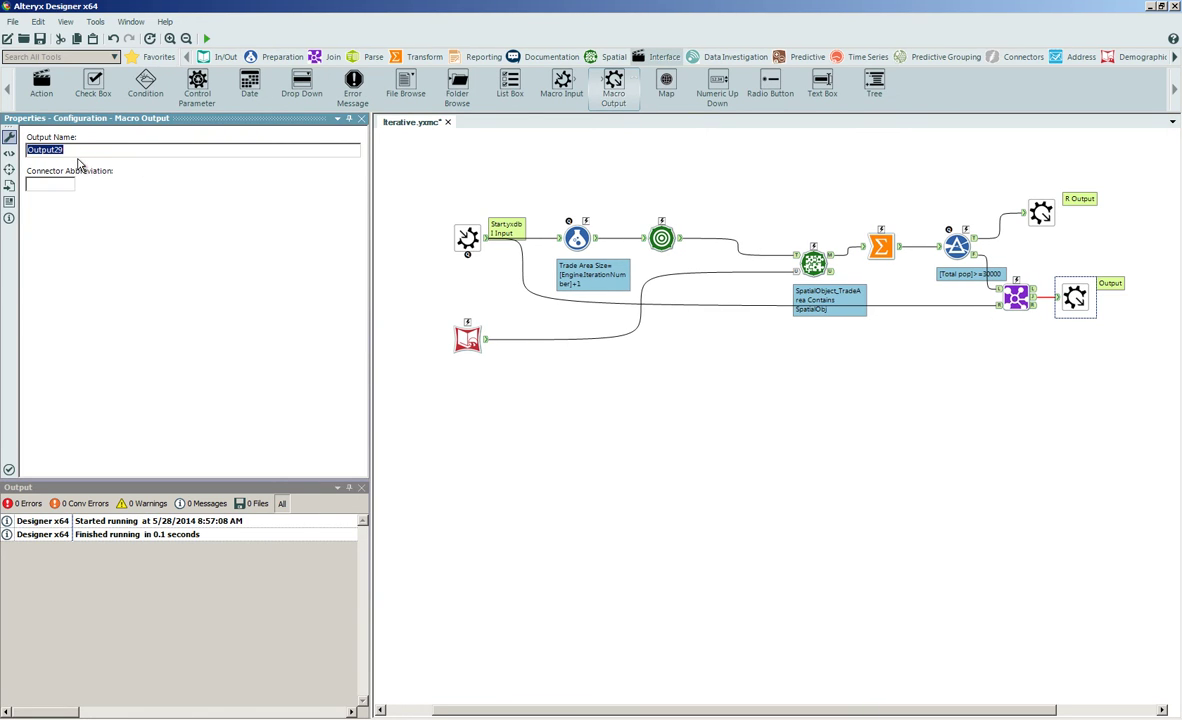
key("BackSpace")
left_click(38, 184)
left_click(702, 478)
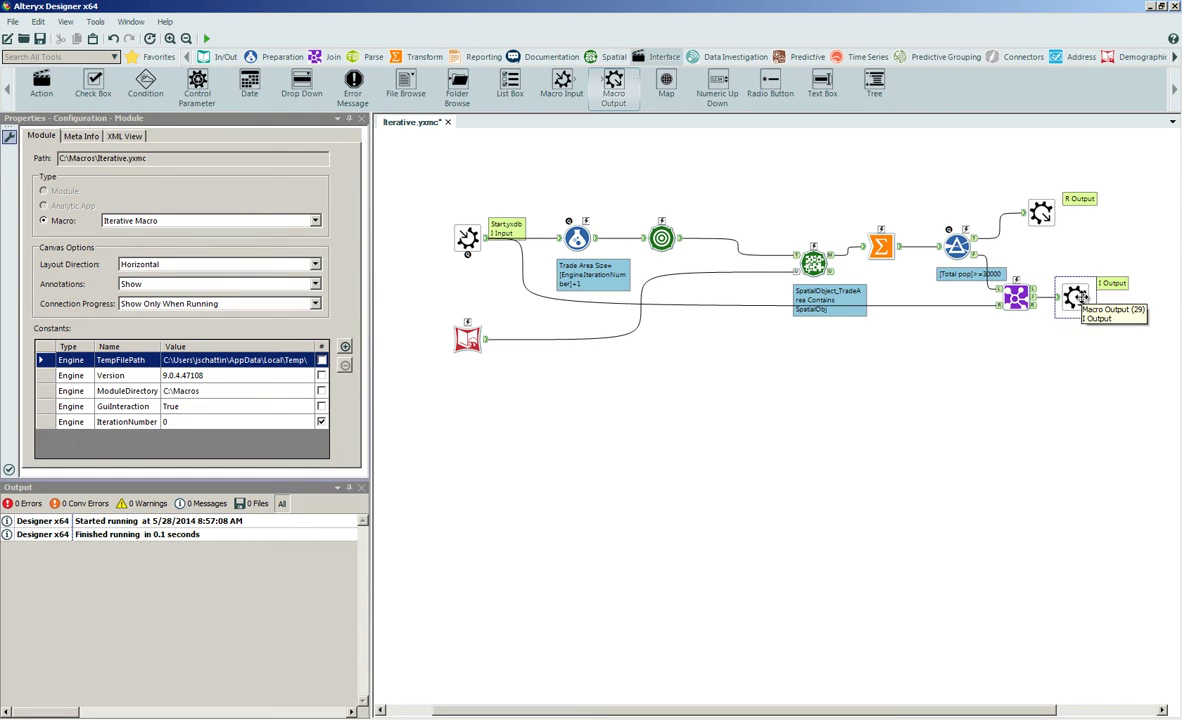
In the Interface Designer properties, set the macro's iteration input to Input and its iteration output to Iterate
left_click(63, 22)
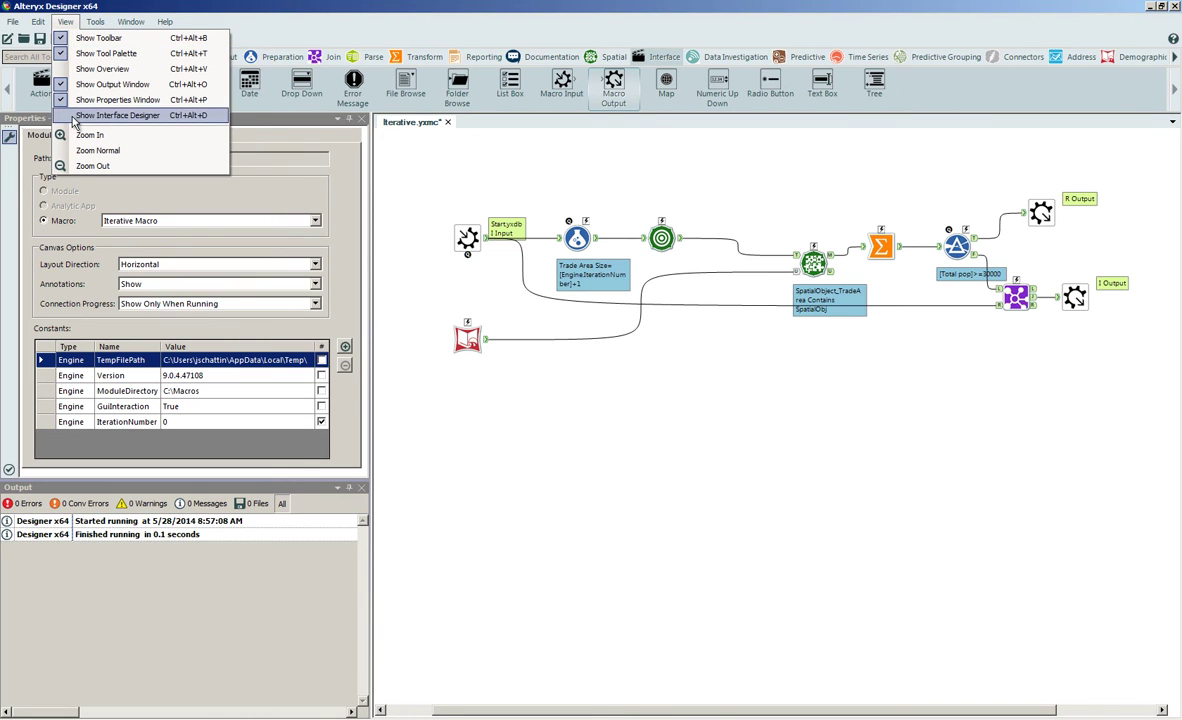
left_click(117, 115)
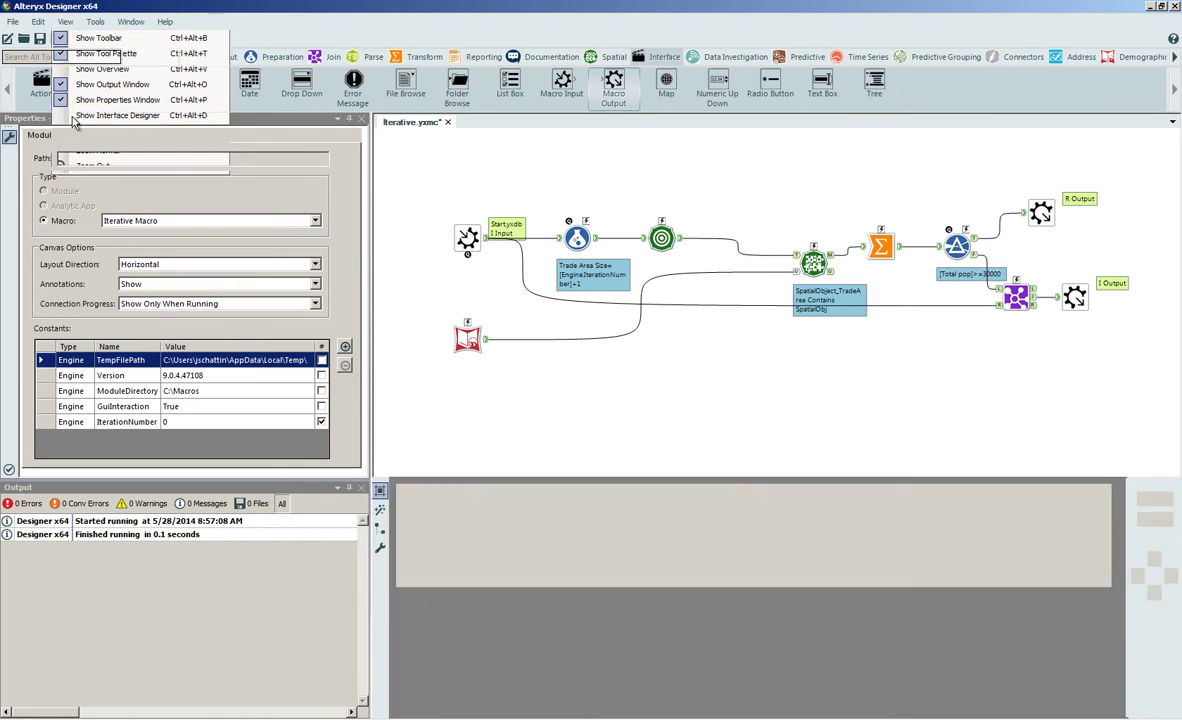
left_click(381, 548)
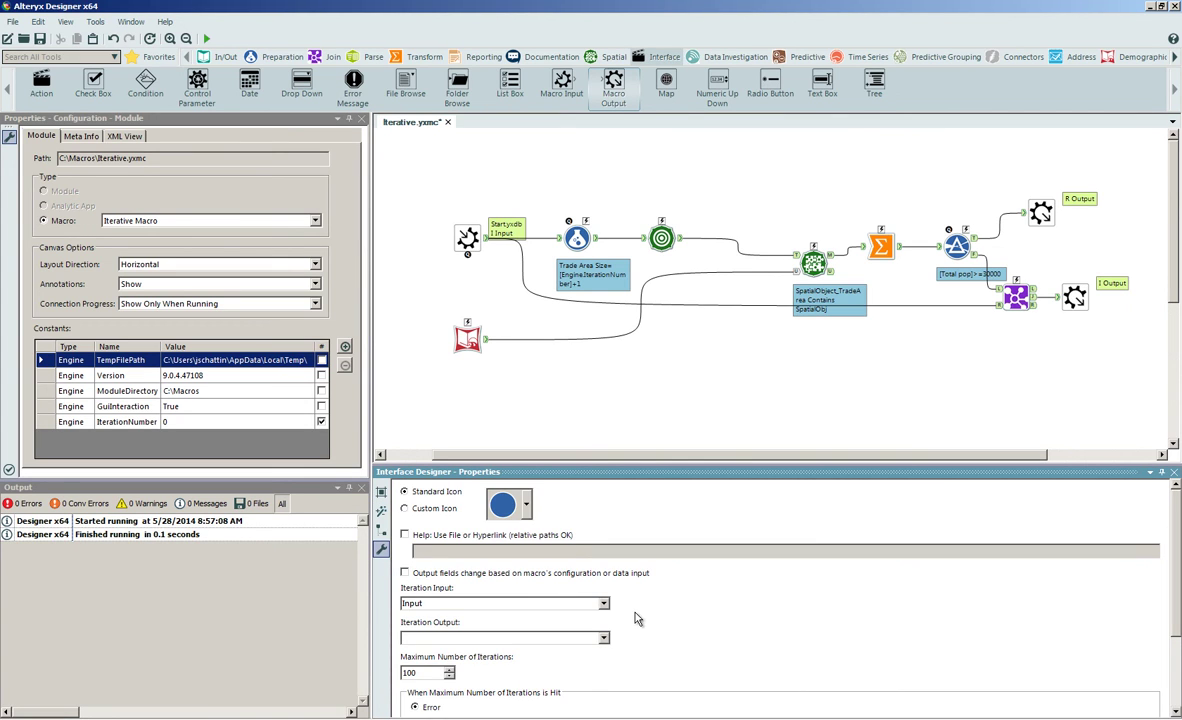
scroll(1087, 558, "down", 1)
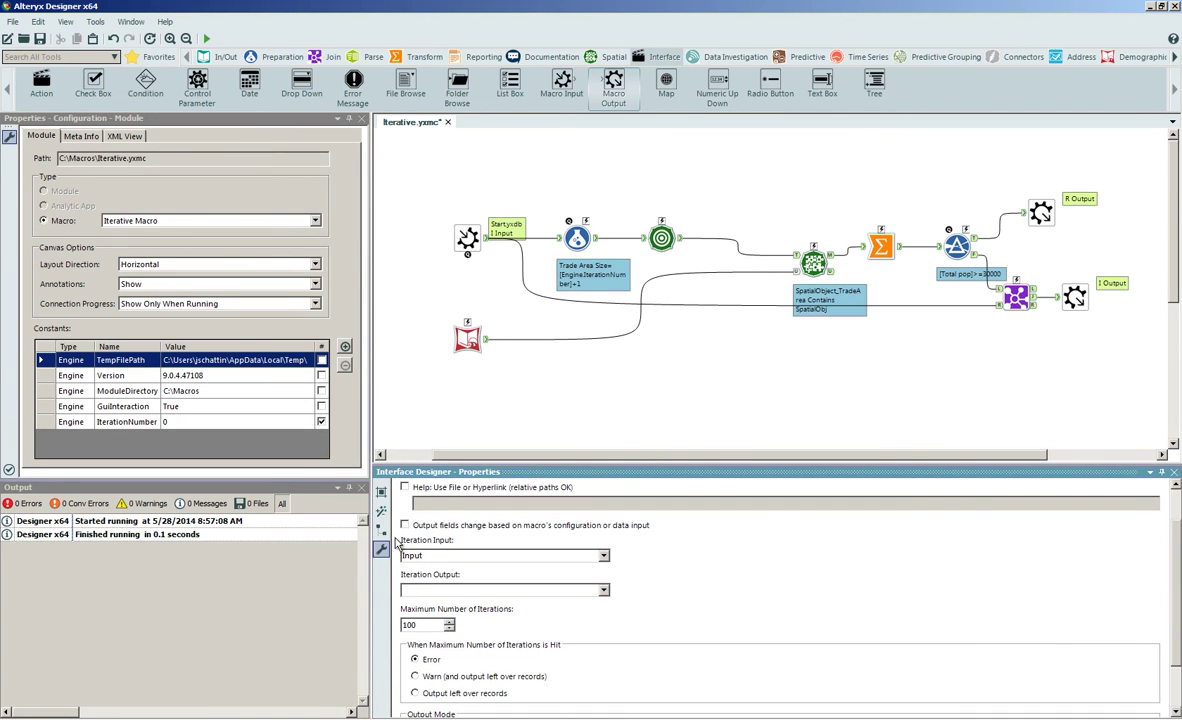
left_click(604, 557)
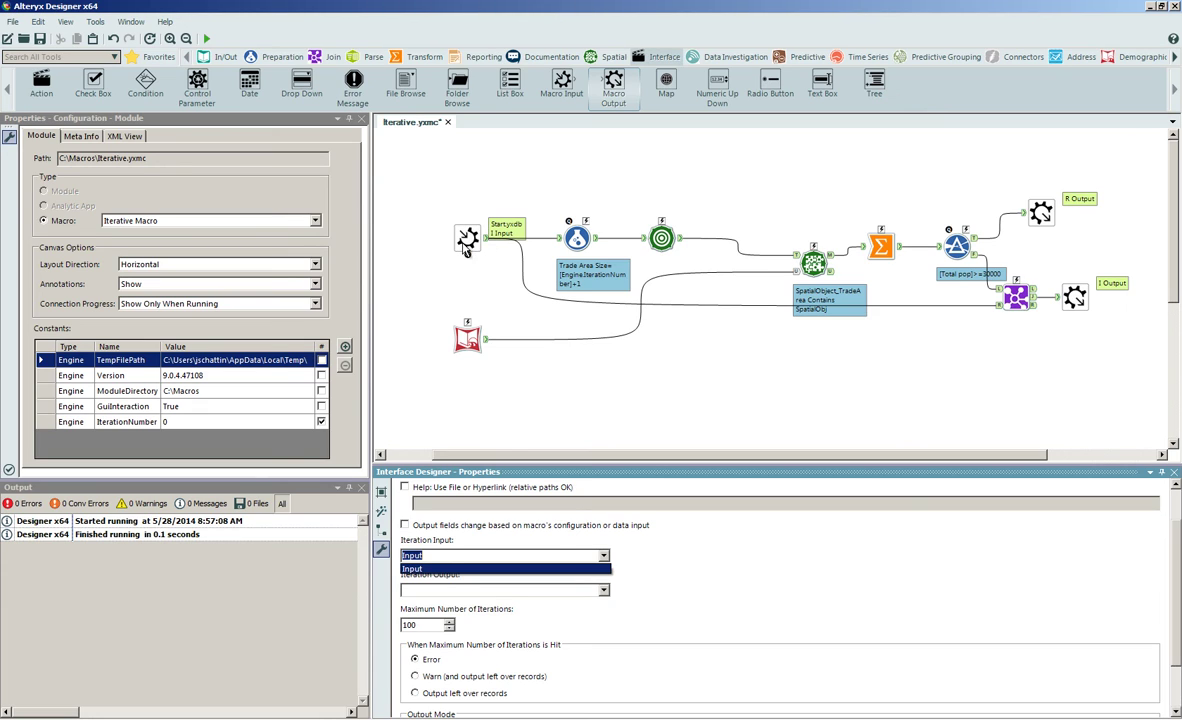
left_click(530, 568)
left_click(604, 591)
left_click(599, 612)
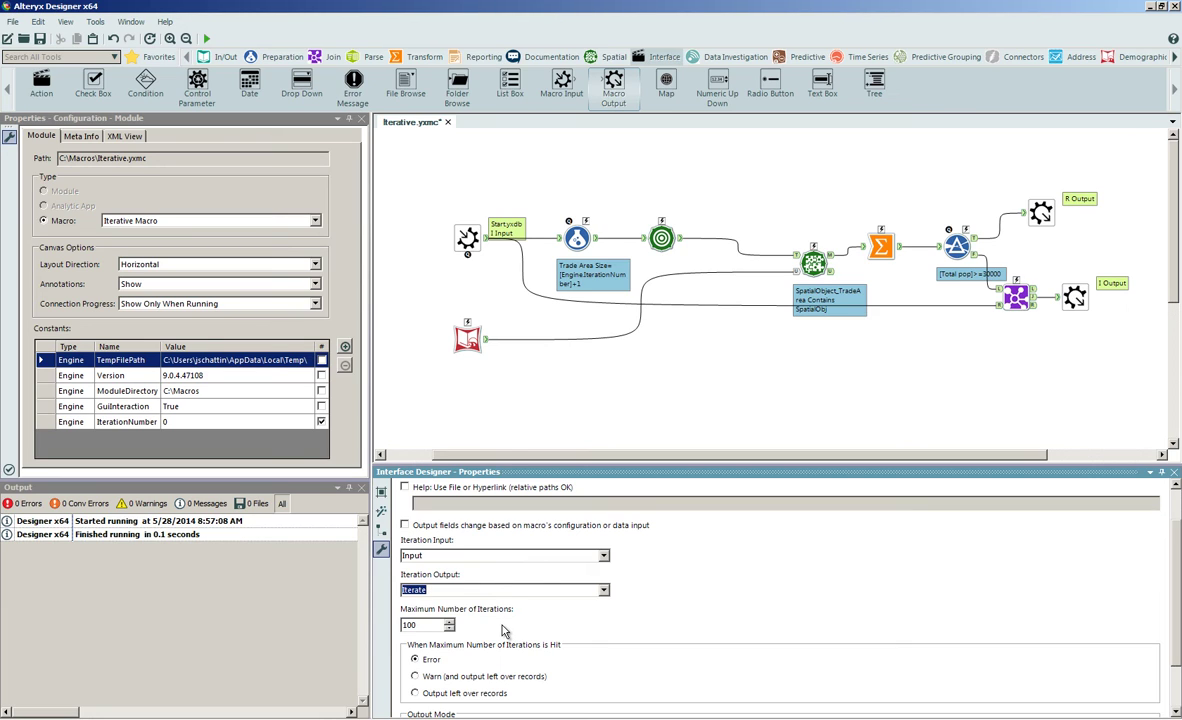
scroll(688, 644, "down", 3)
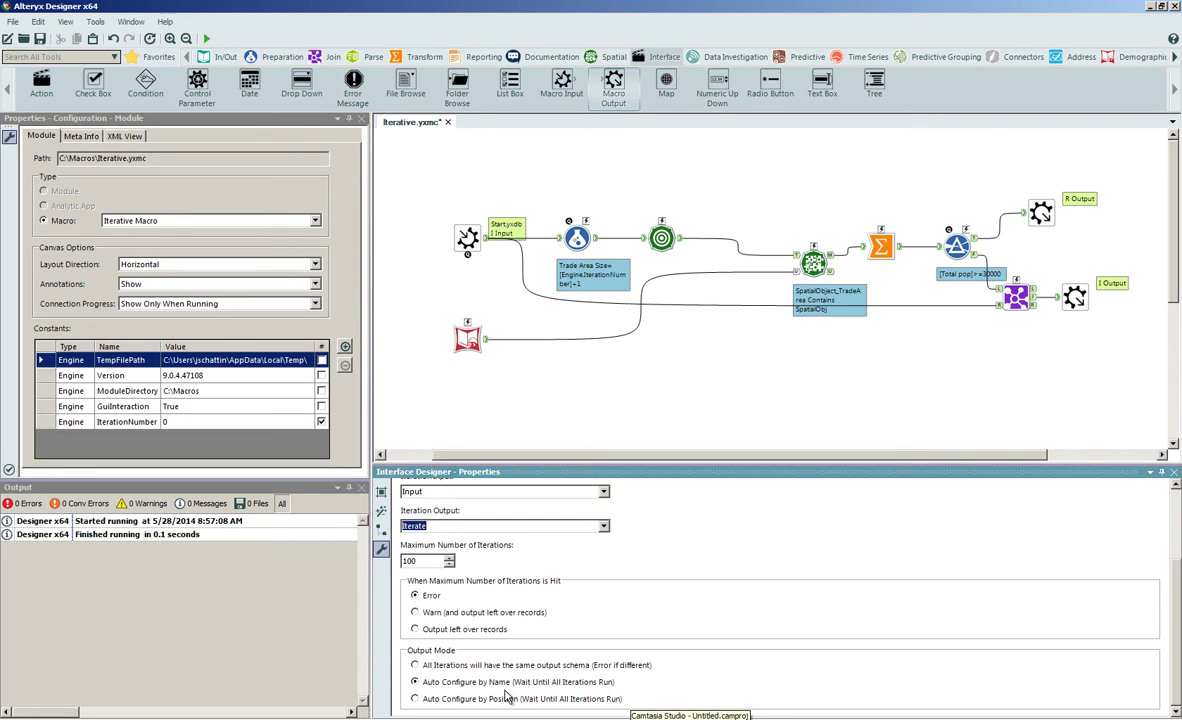
left_click(1175, 472)
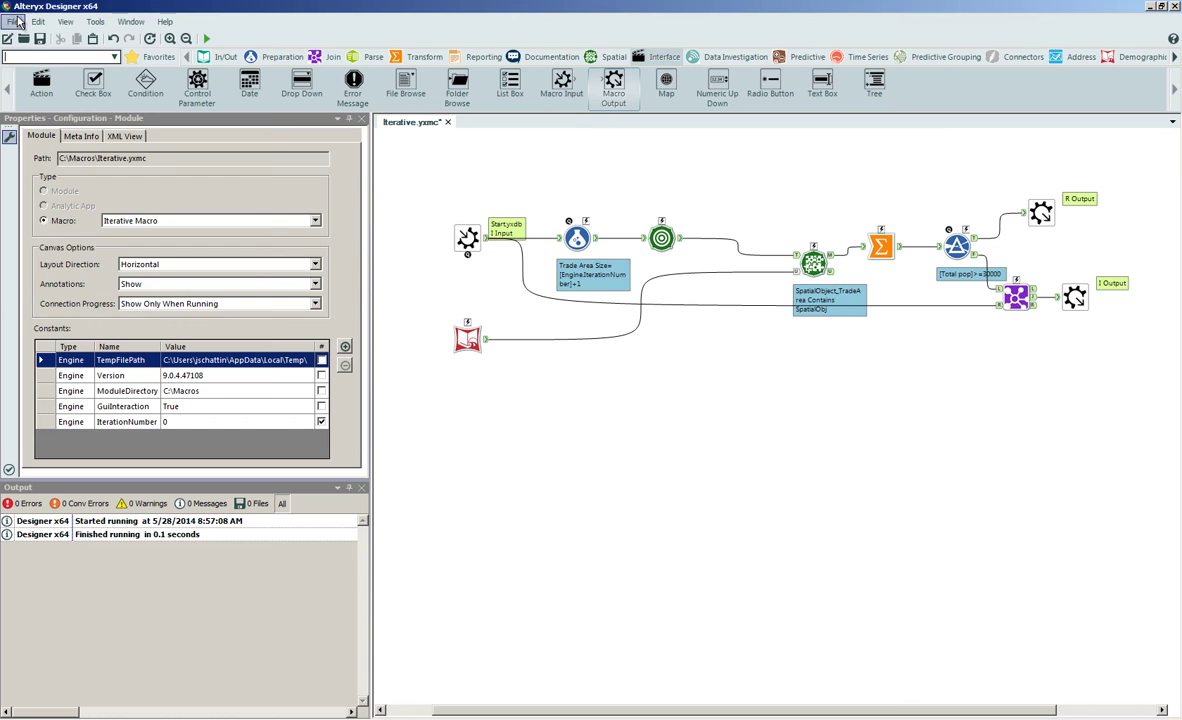
Save the macro as Iterative in the Macros folder, overwriting the existing file
left_click(13, 21)
left_click(40, 128)
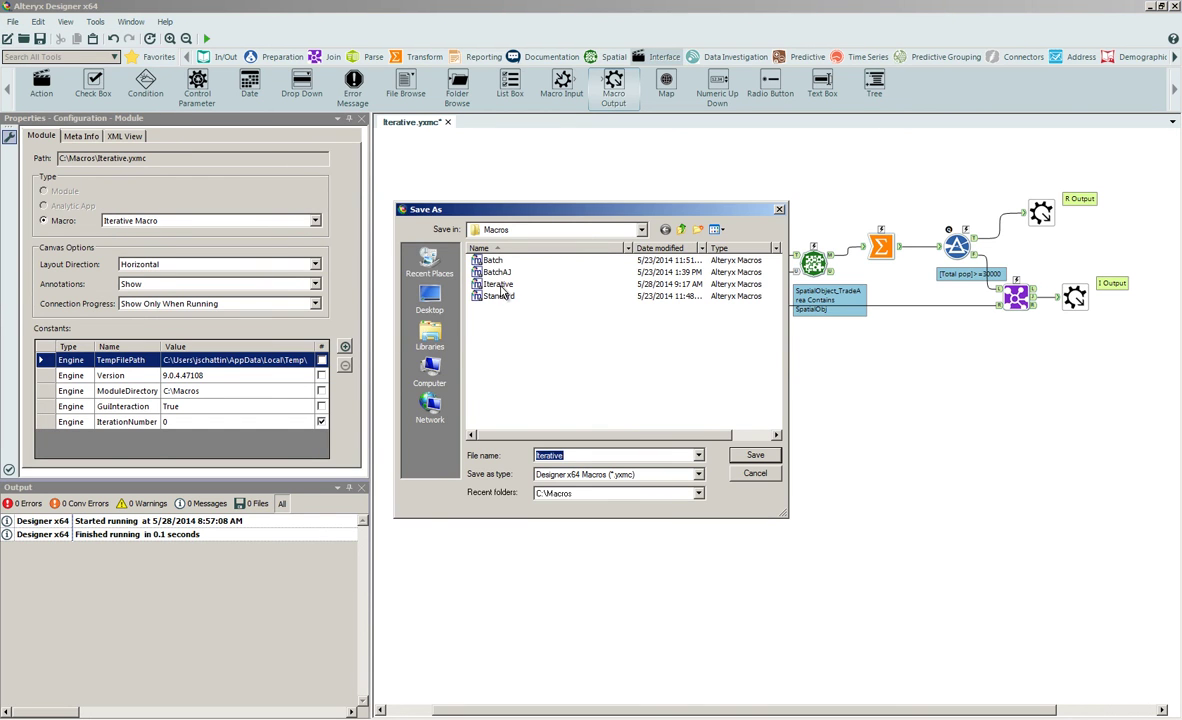
double_click(492, 284)
left_click(636, 370)
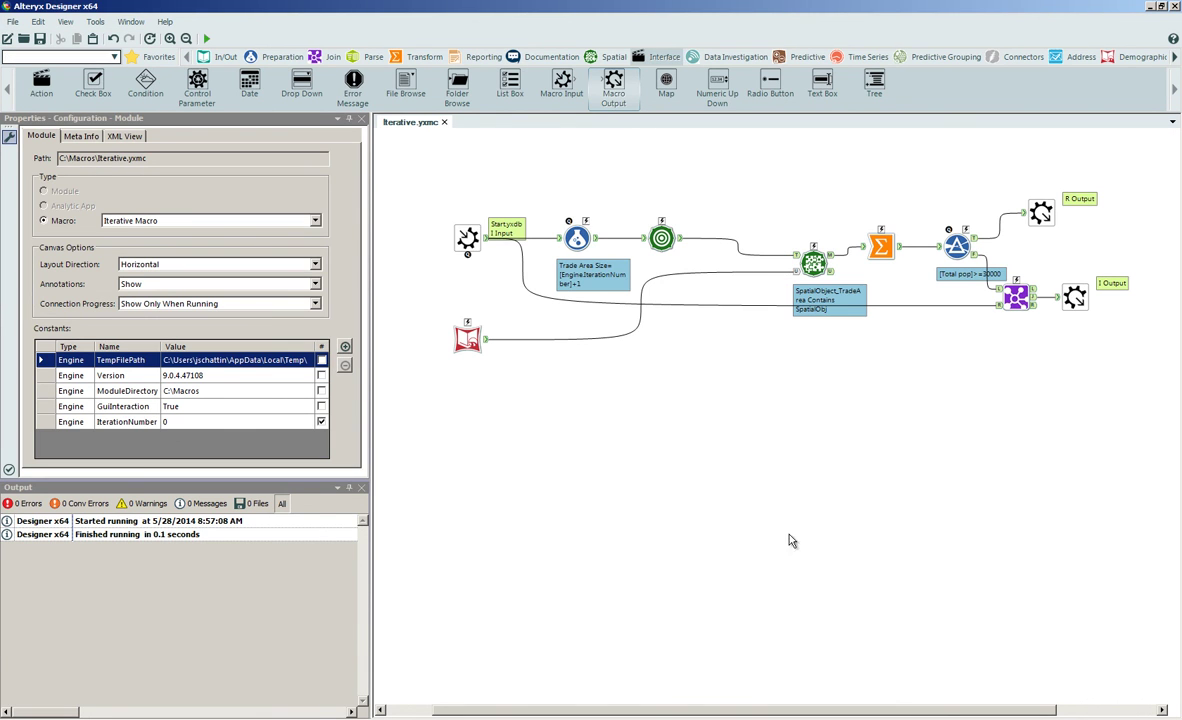
Create a new module with an Input Data tool that reads C:\Start.yxdb, and check its preview fields
left_click(8, 38)
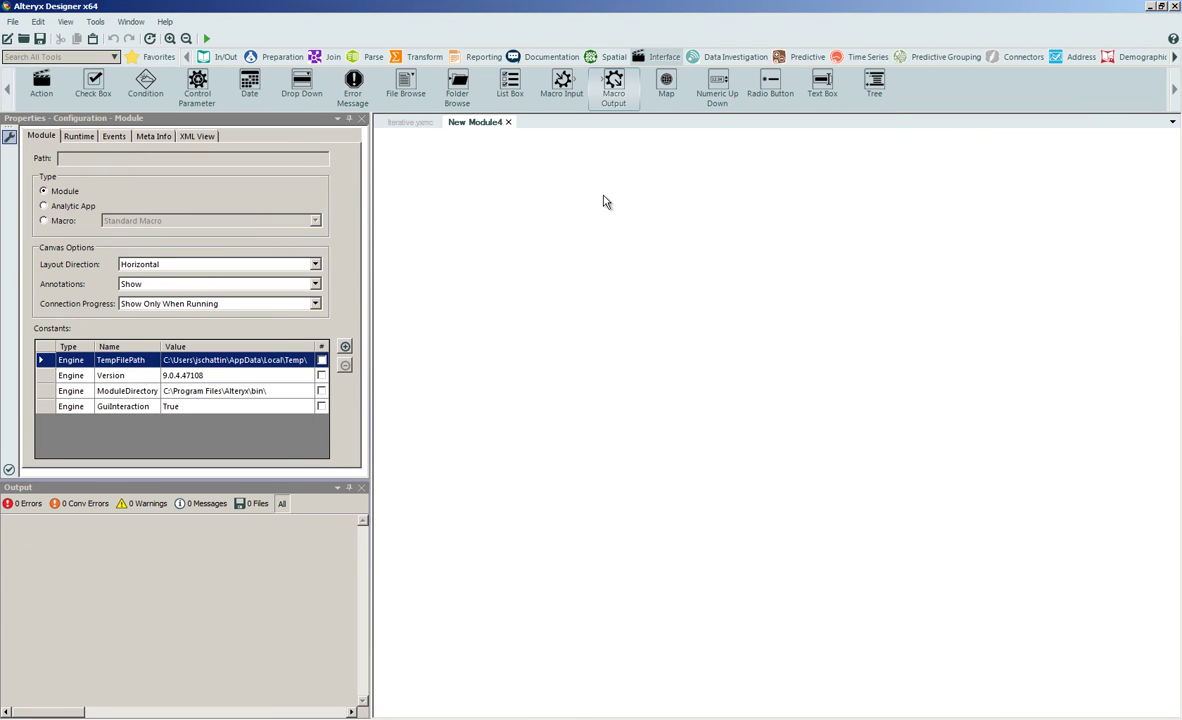
left_click_drag(211, 56, 518, 271)
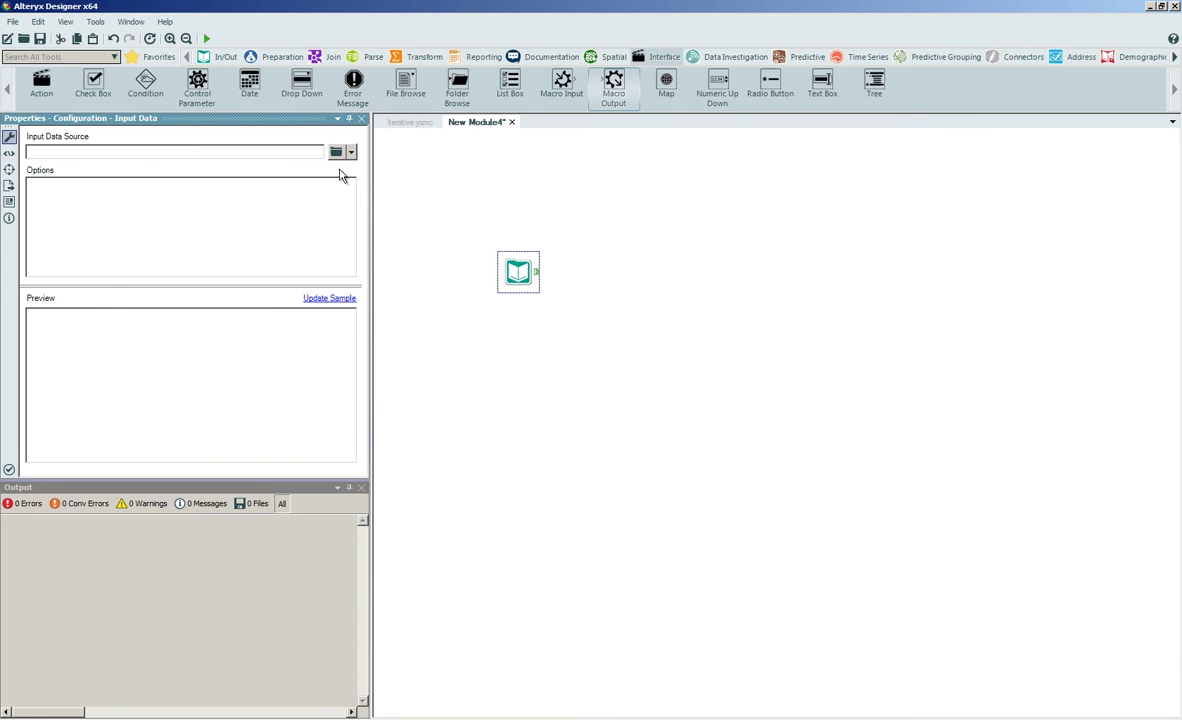
left_click(337, 152)
left_click_drag(785, 315, 787, 400)
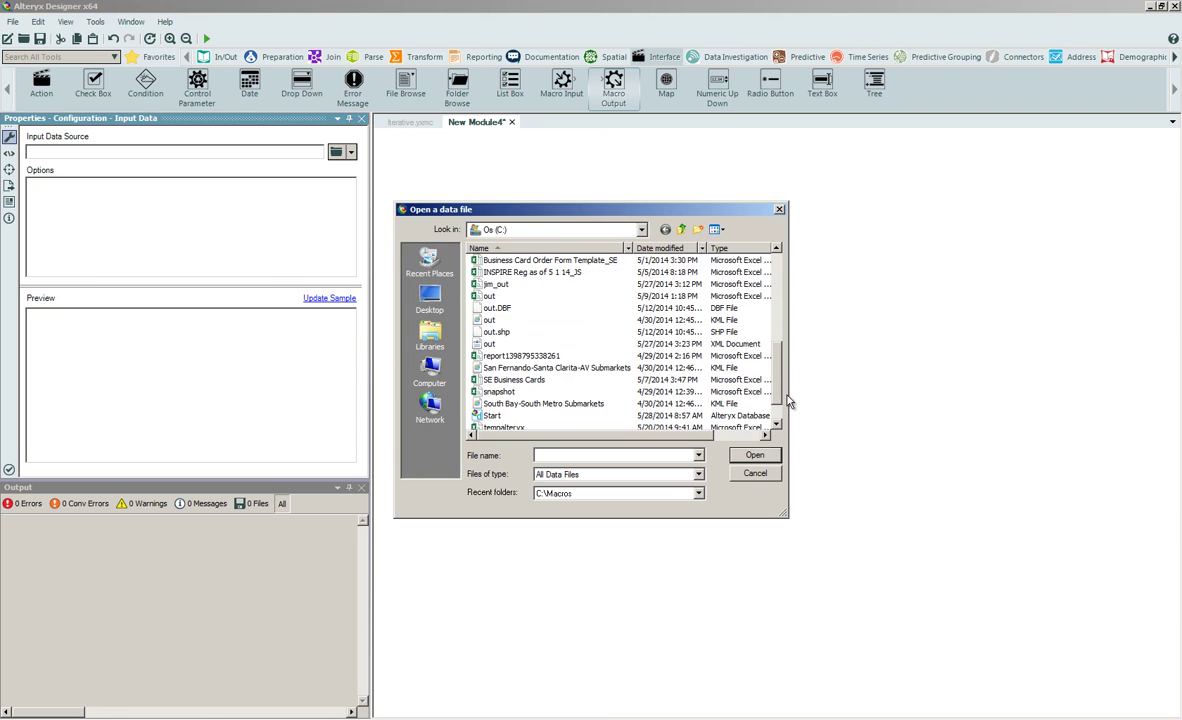
double_click(492, 415)
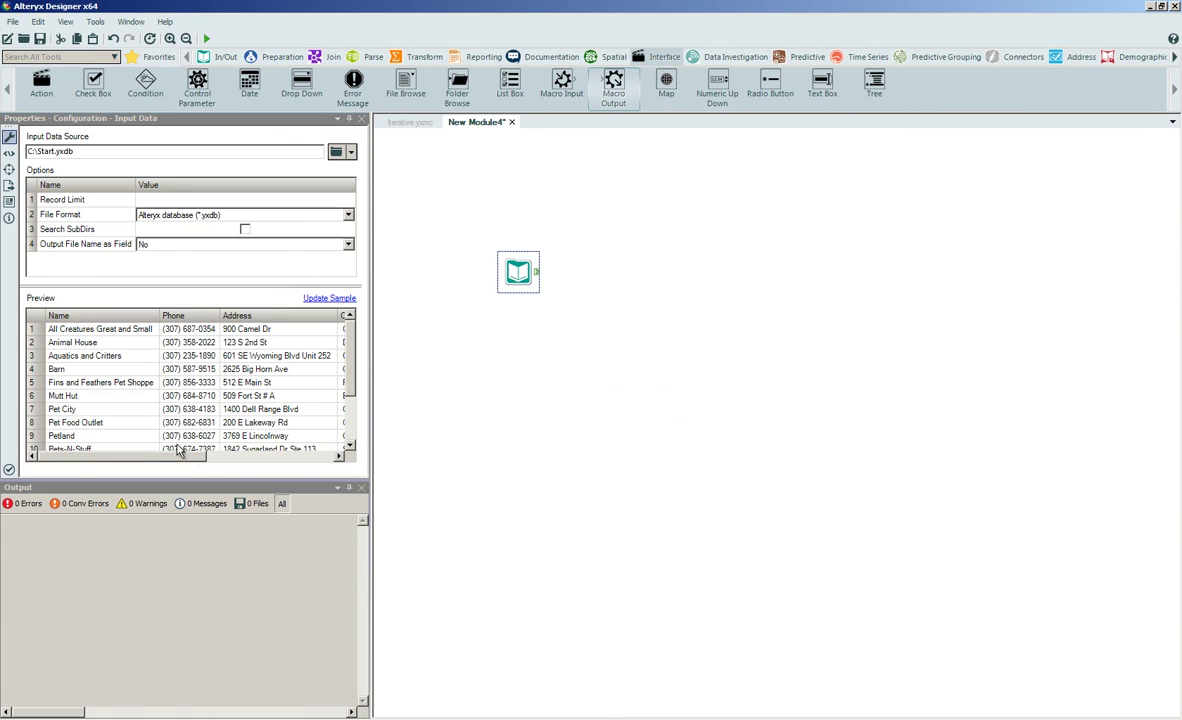
left_click_drag(198, 456, 308, 456)
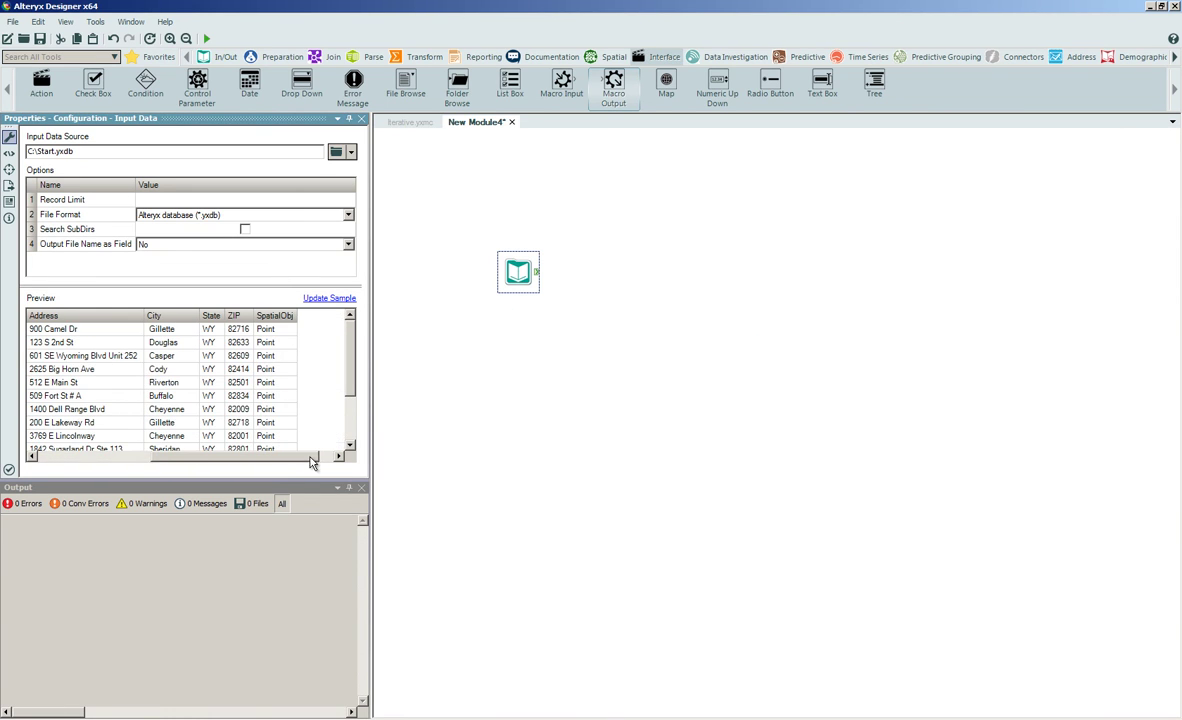
Insert the Iterative macro into the new module, connected after the Start.yxdb input
right_click(598, 277)
mouse_move(650, 300)
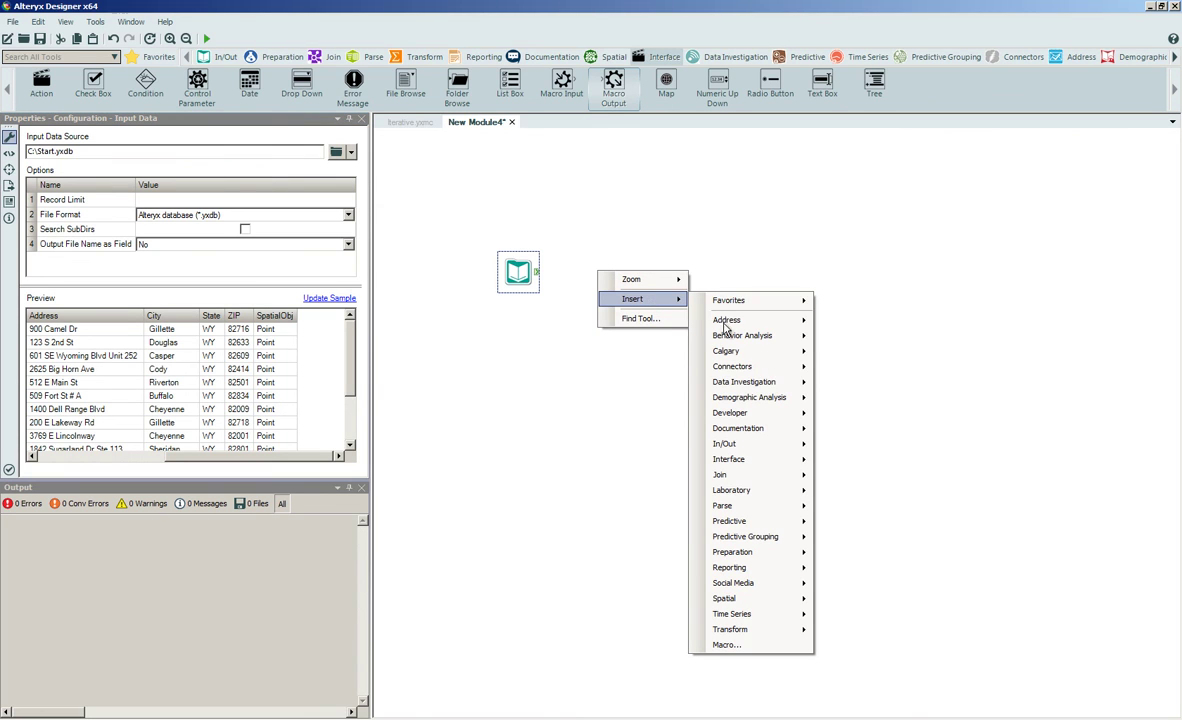
left_click(740, 645)
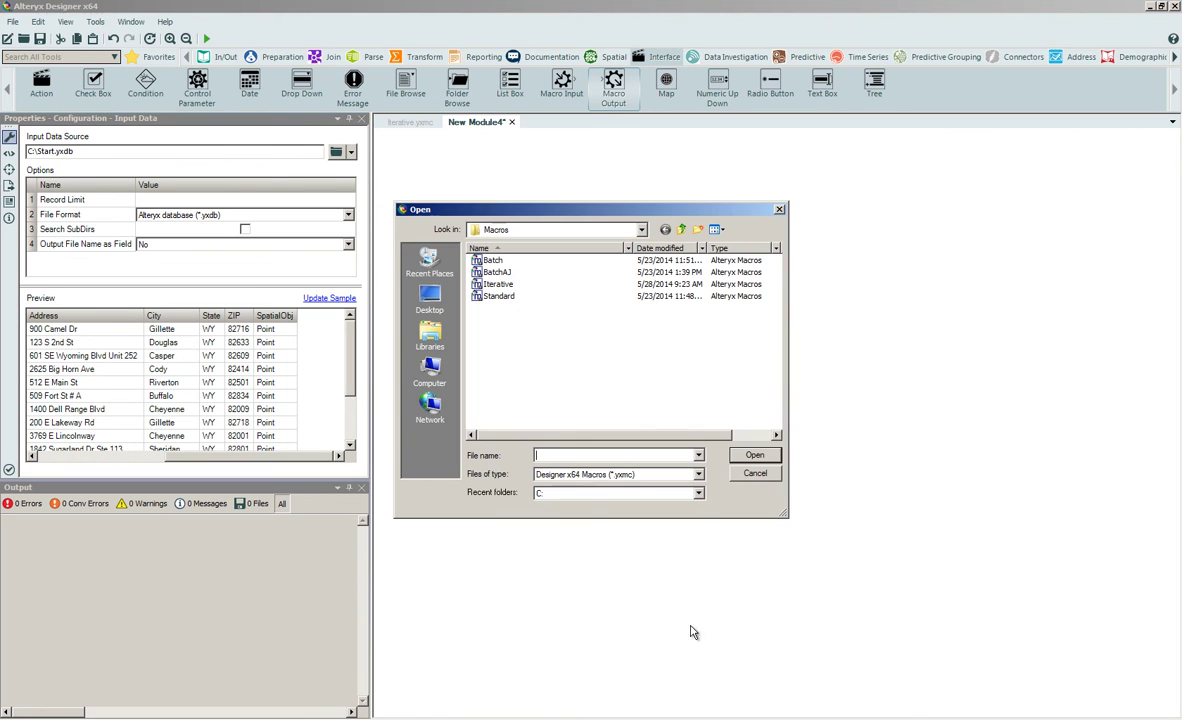
double_click(498, 285)
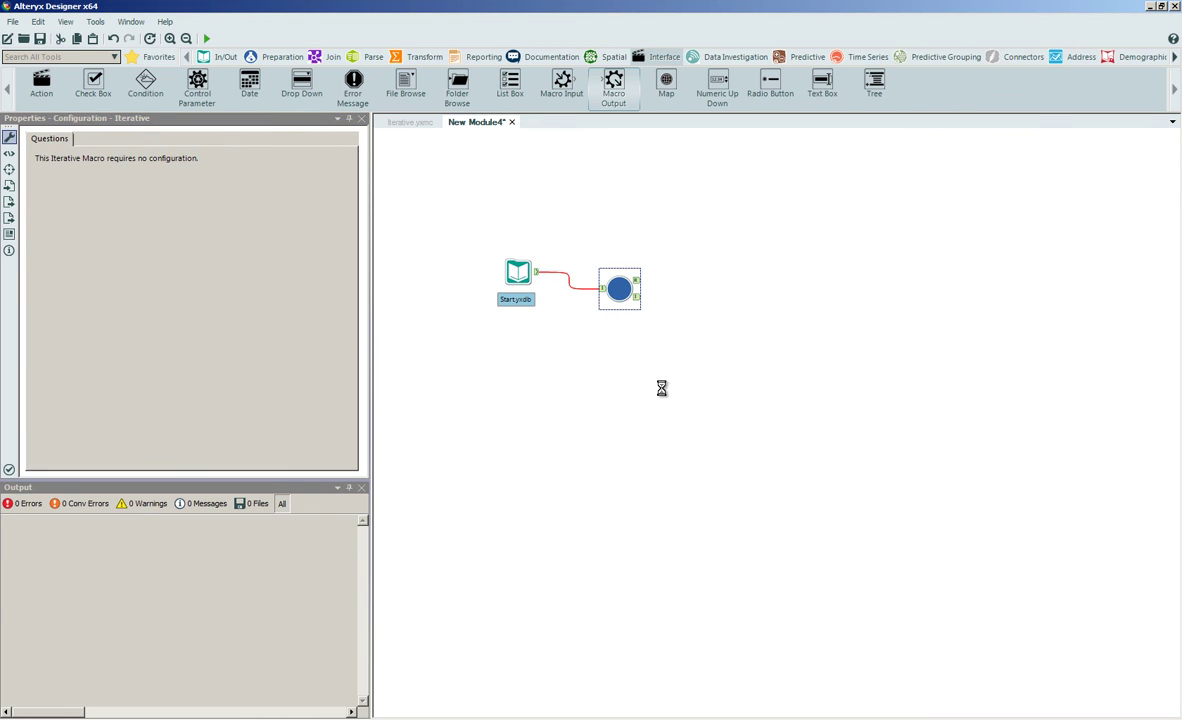
Add Browse tools to all outputs of the Iterative macro and run the module
right_click(616, 294)
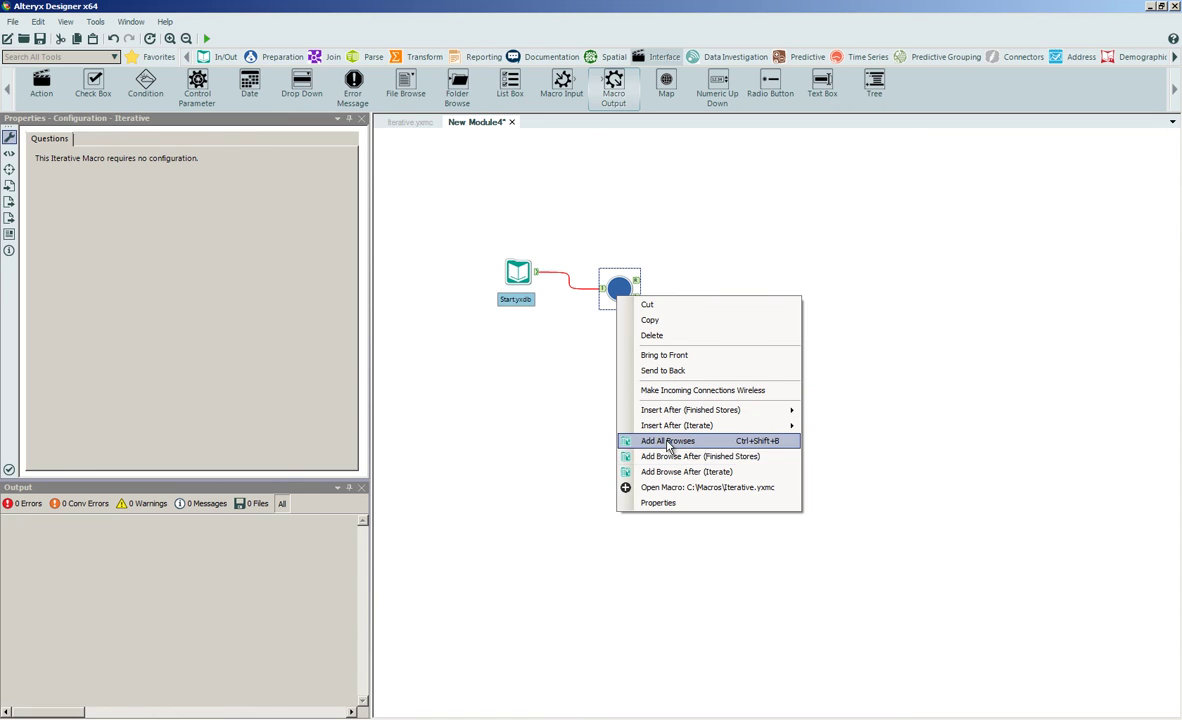
left_click(628, 441)
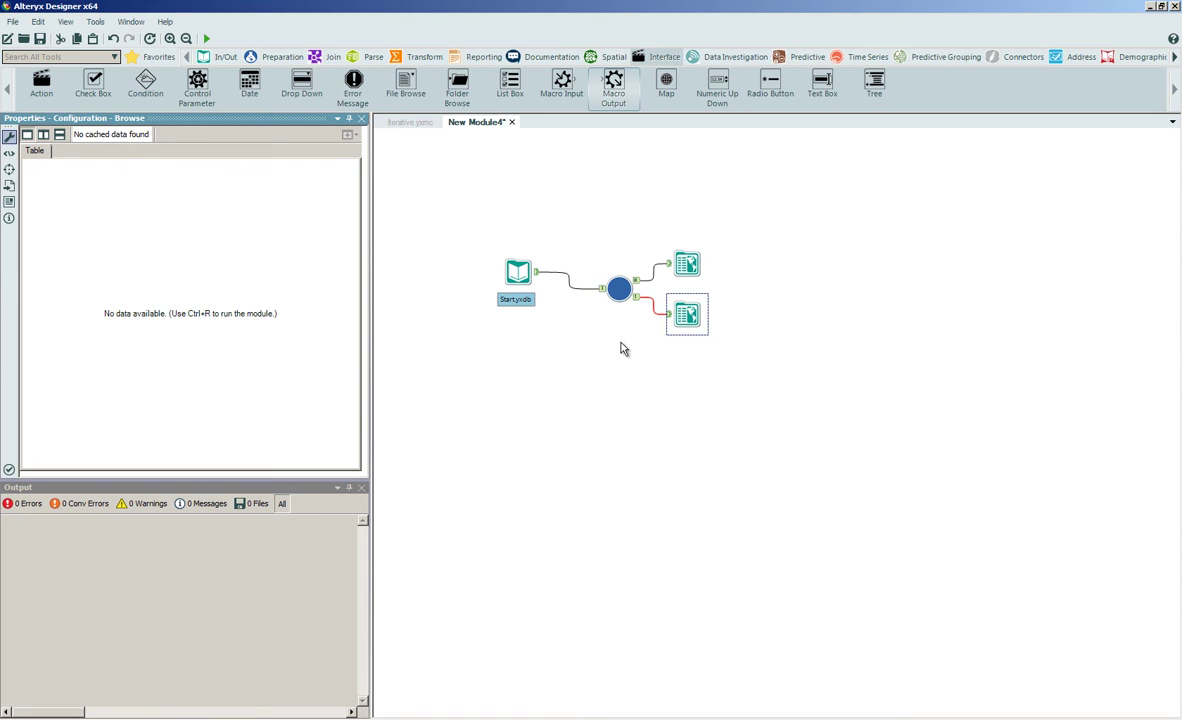
left_click(619, 289)
left_click(207, 38)
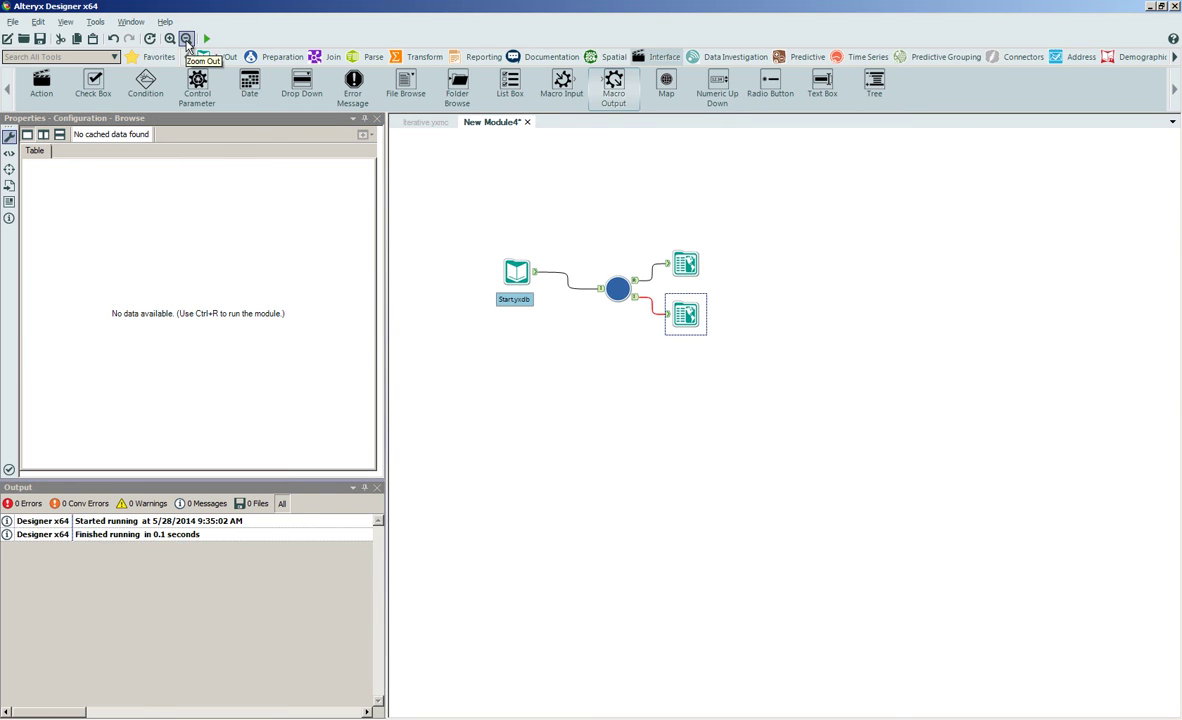
left_click(207, 38)
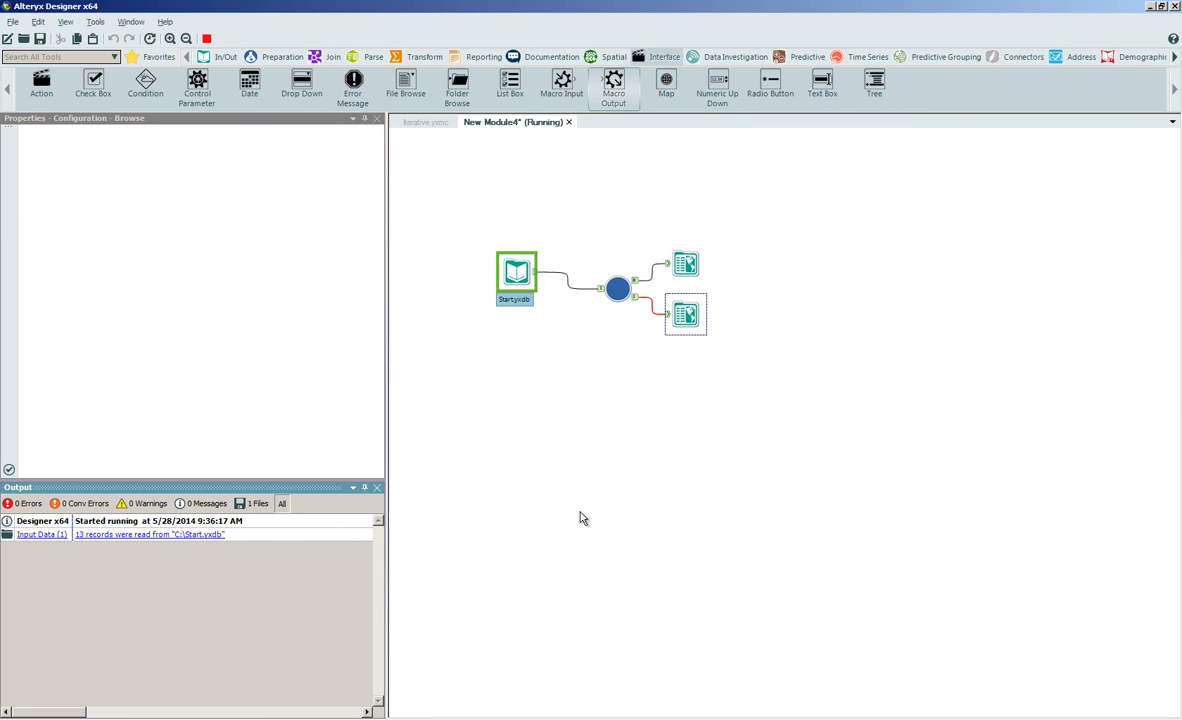
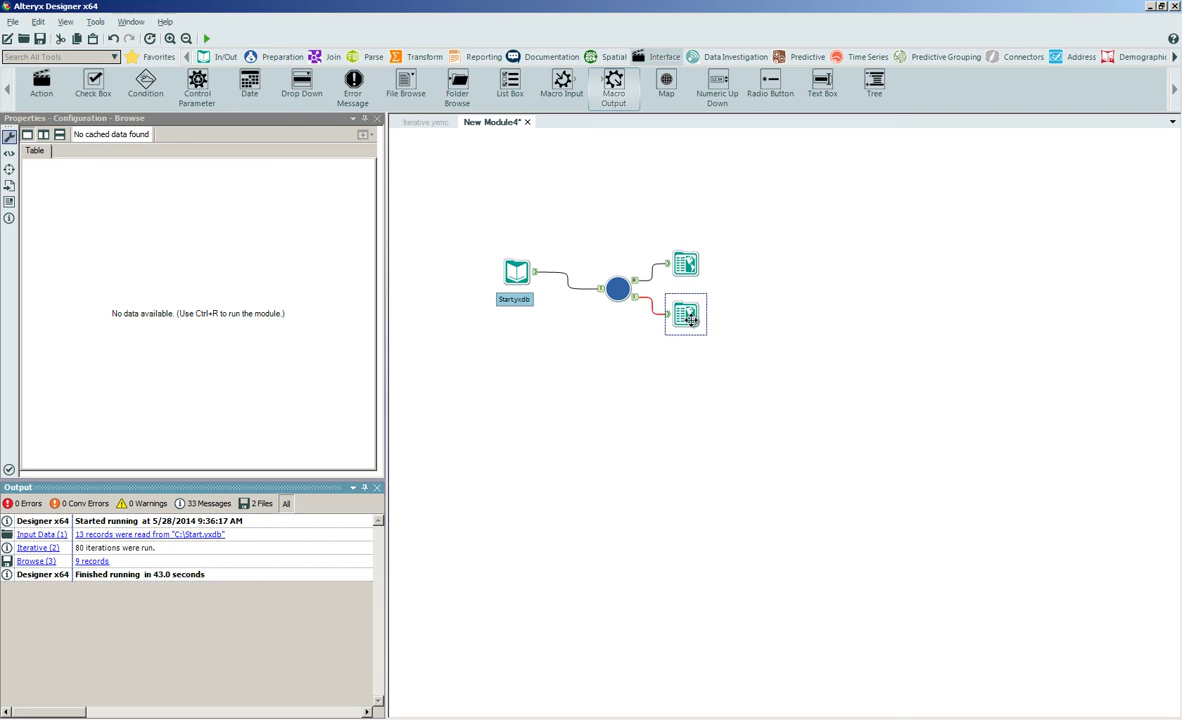
Examine the store trade areas on the map of the Finished Stores Browse, including the small ones up close
left_click(686, 263, "ctrl")
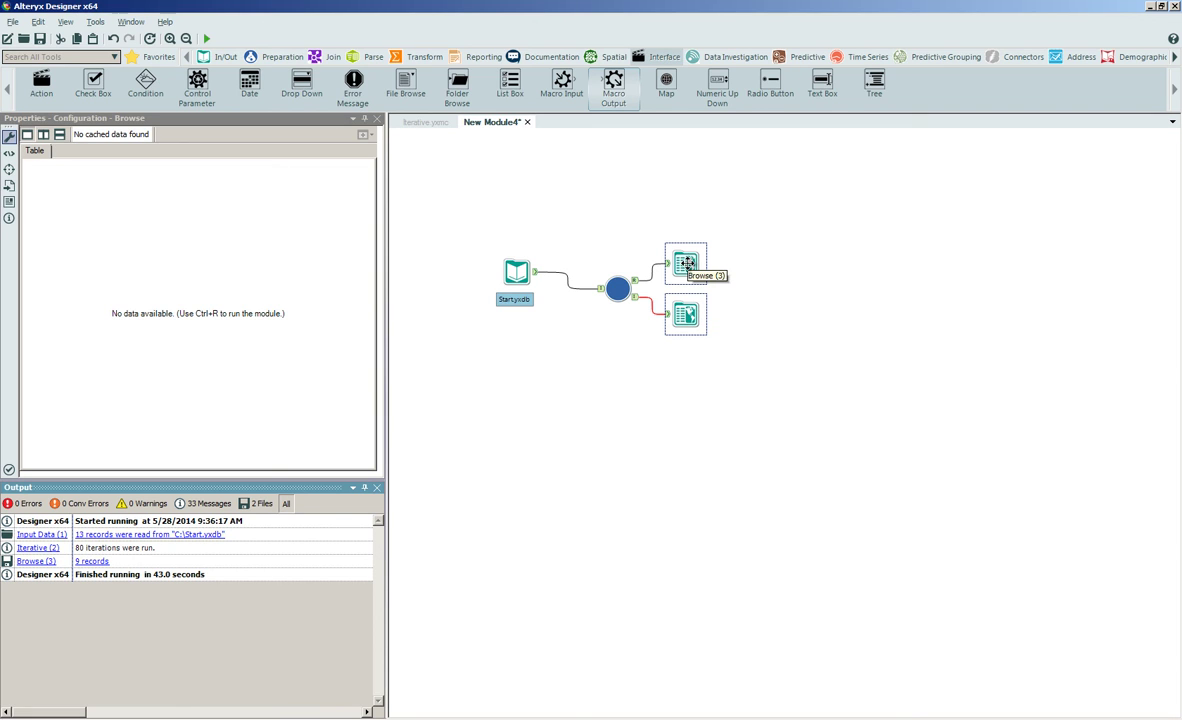
left_click(686, 263)
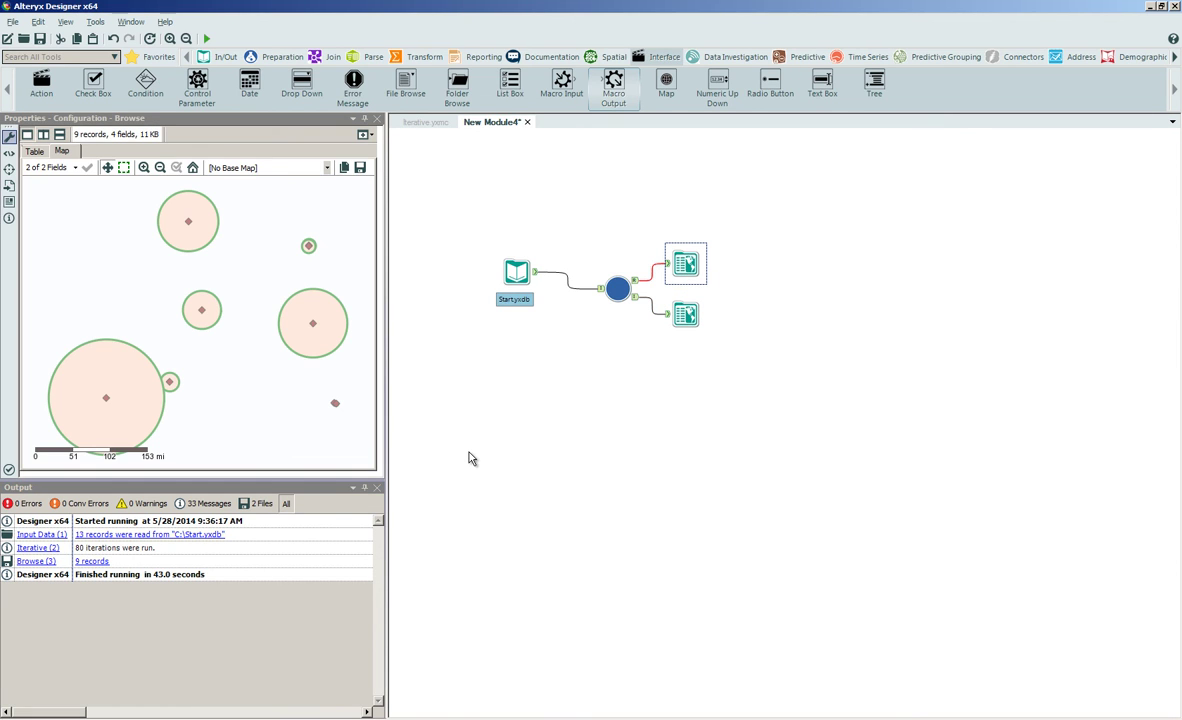
left_click(183, 443)
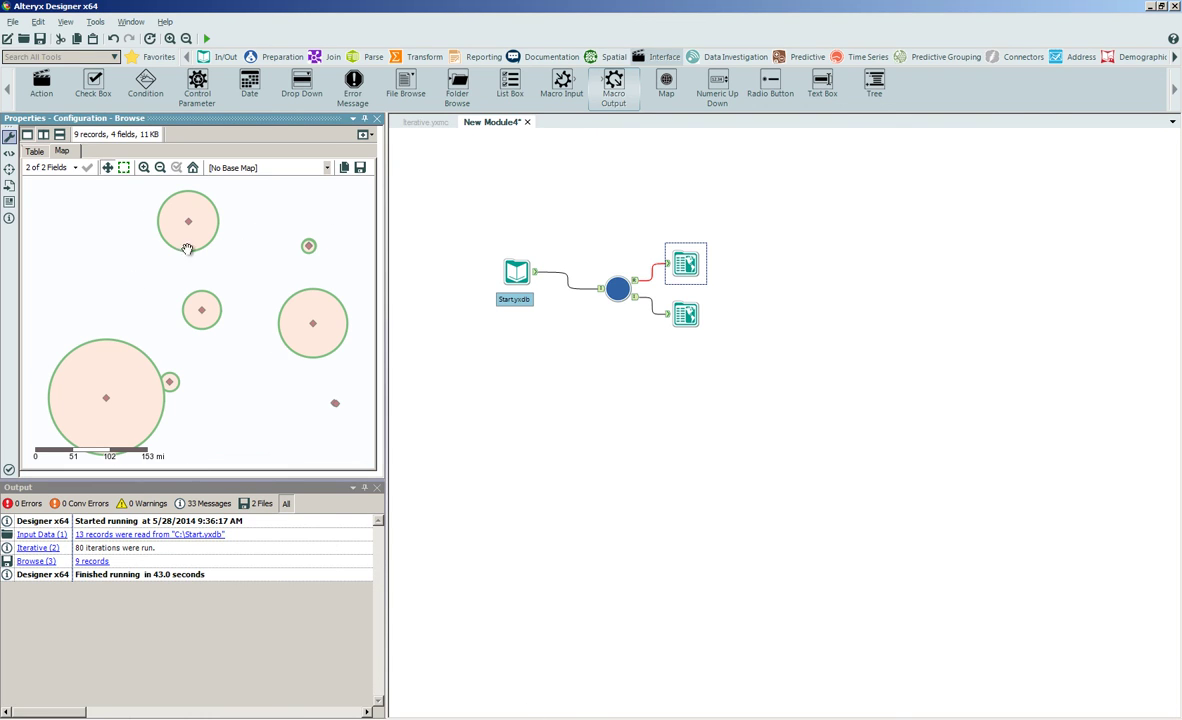
scroll(335, 407, "up", 1)
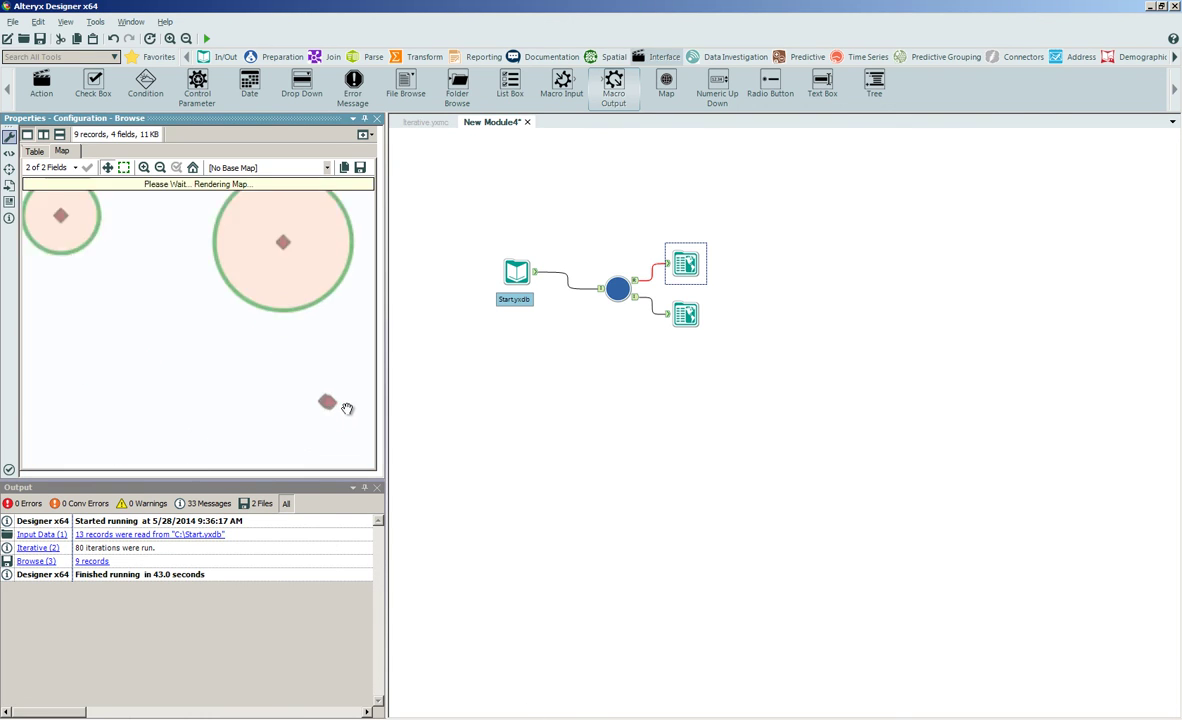
scroll(335, 405, "up", 2)
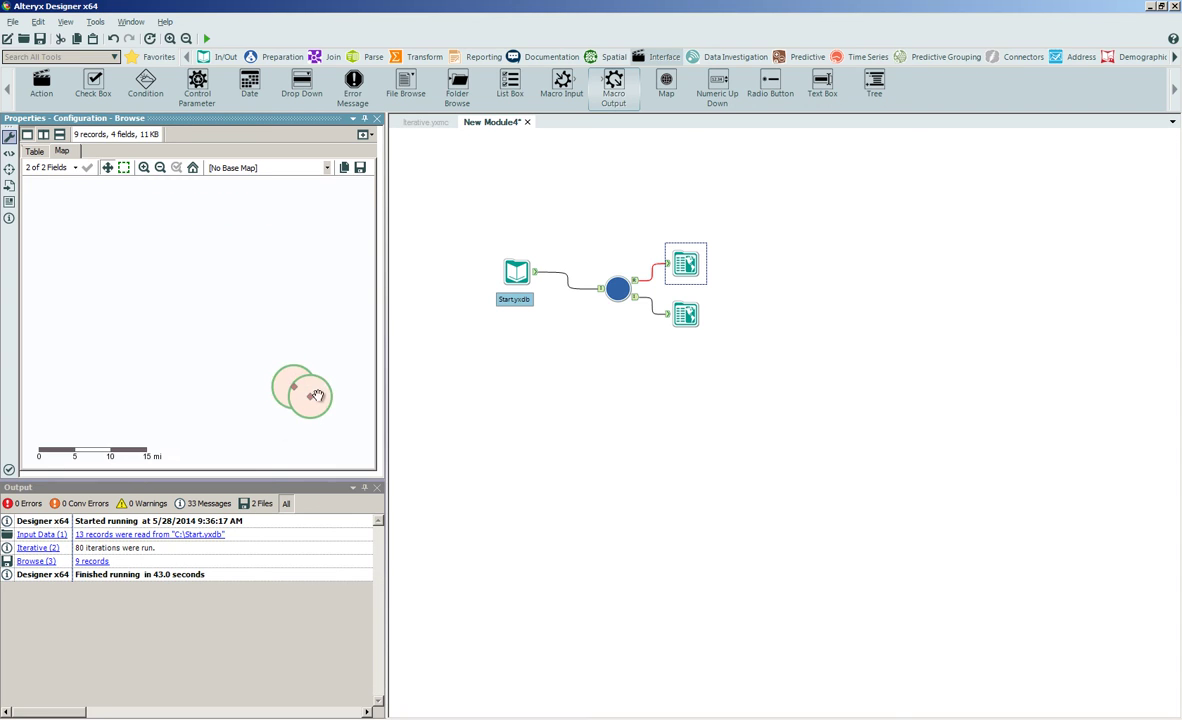
scroll(313, 390, "down", 3)
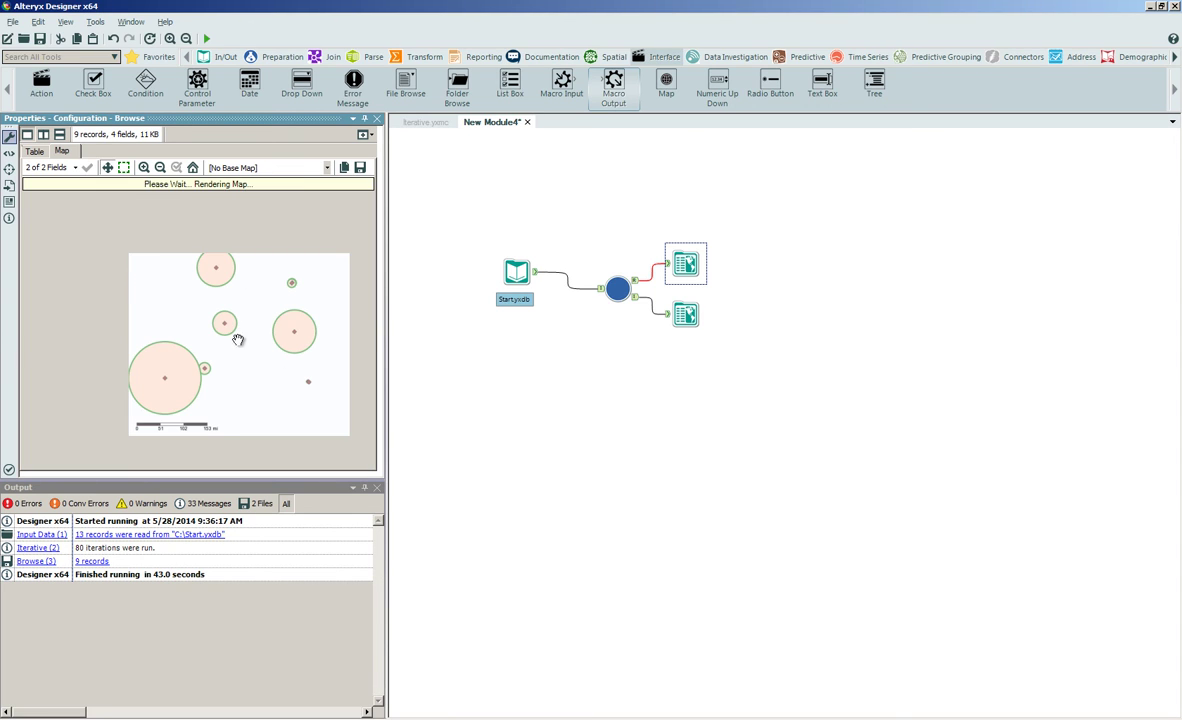